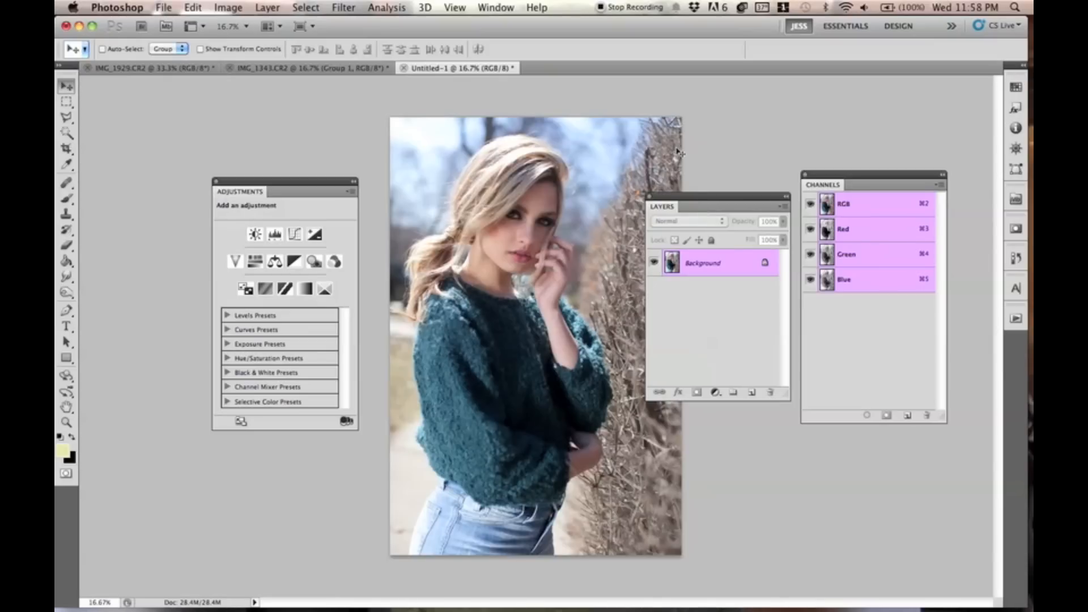
Enter Quick Mask mode and place the Channels panel directly beside the Layers panel
{"action": "key", "text": "q"}
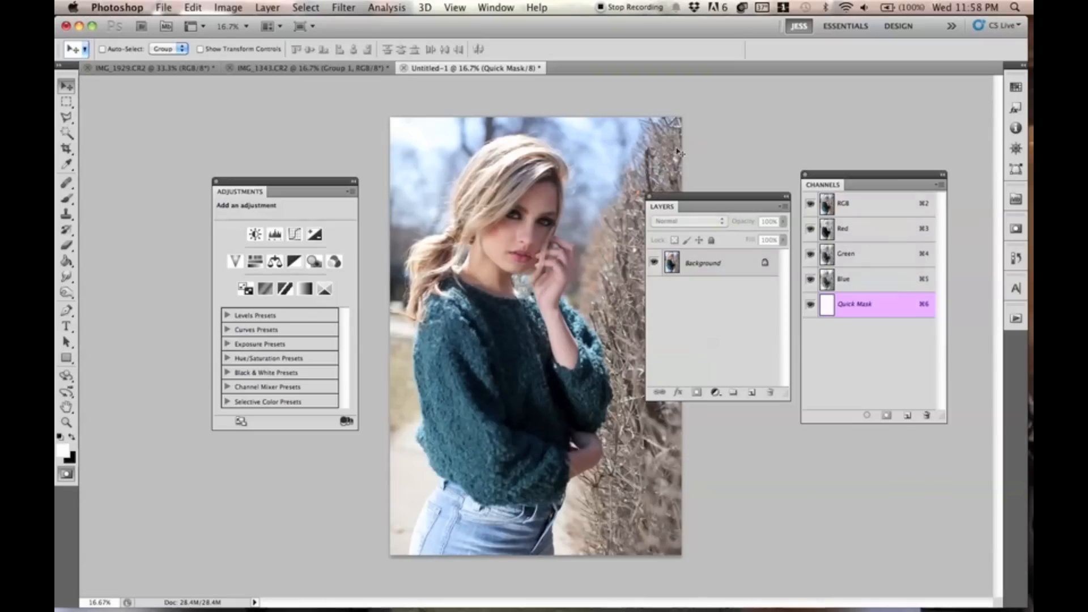
{"action": "left_click_drag", "start_coordinate": [821, 191], "coordinate": [812, 192]}
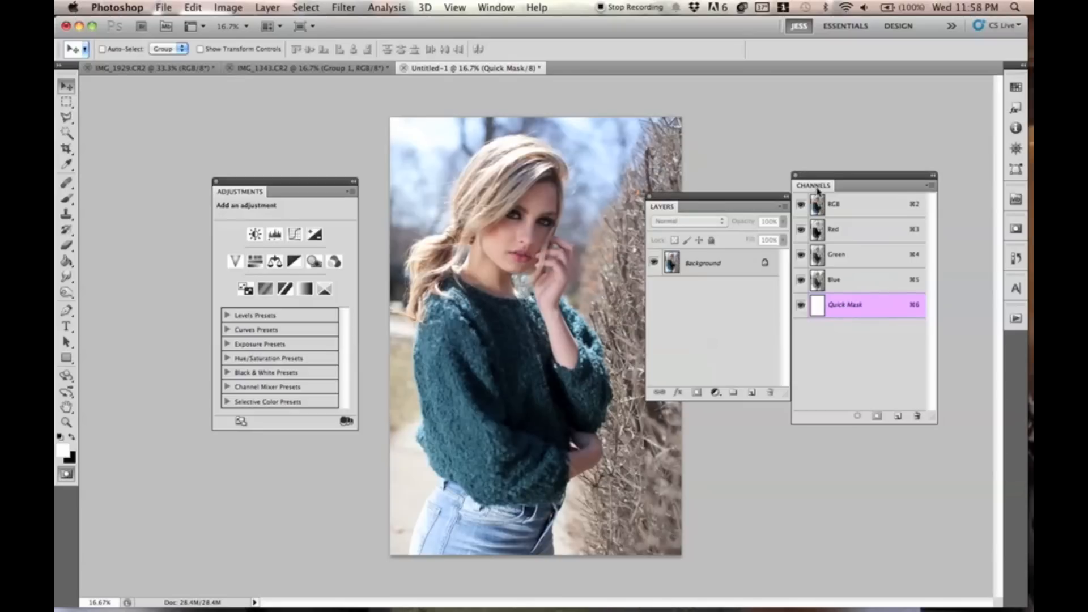
{"action": "left_click_drag", "start_coordinate": [825, 191], "coordinate": [826, 190]}
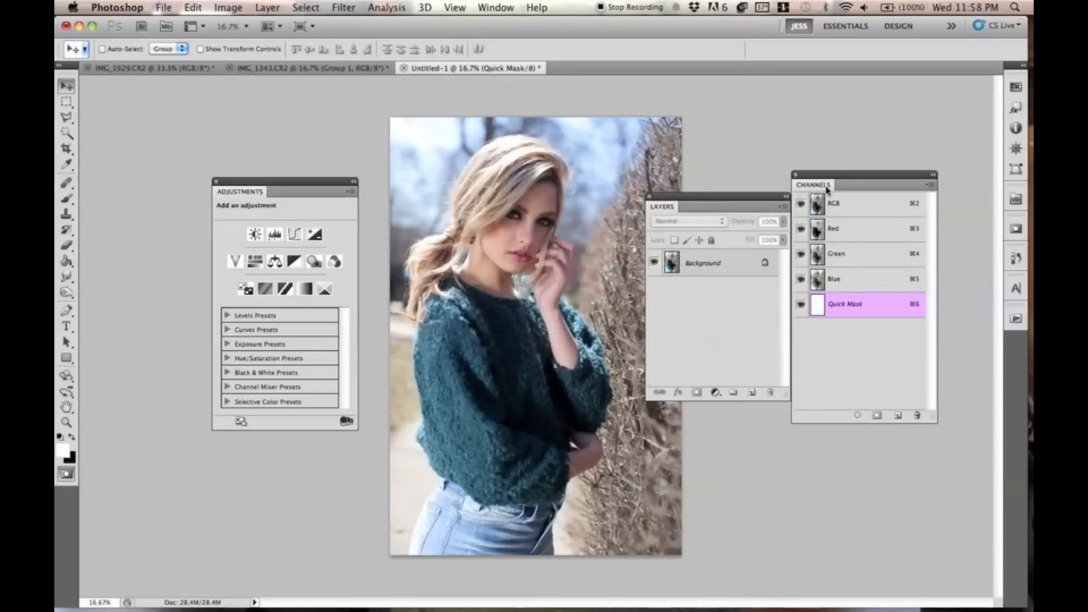
{"action": "left_click", "coordinate": [504, 6]}
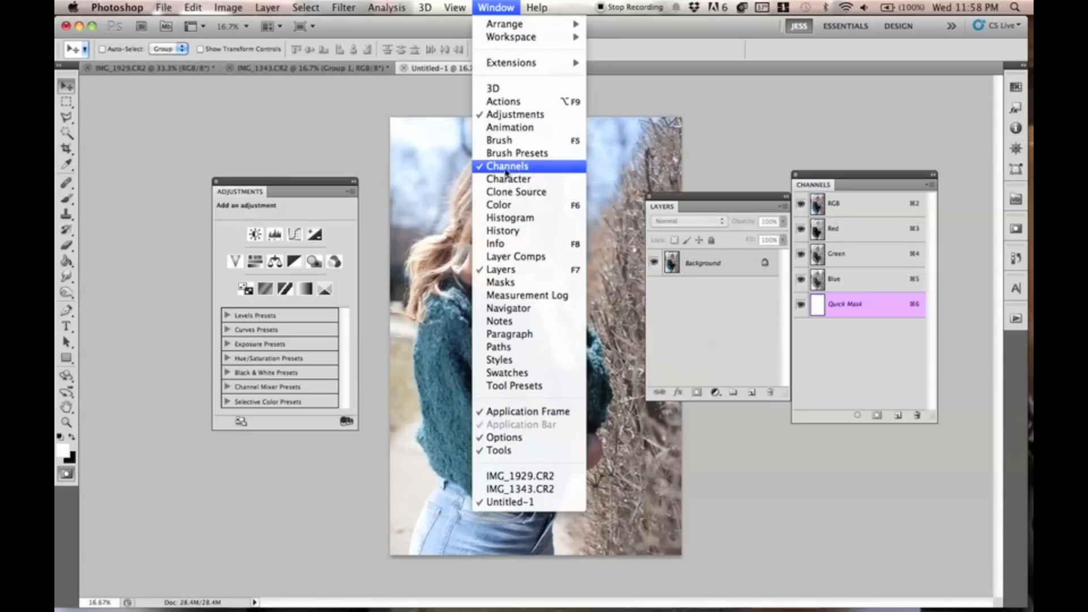
{"action": "left_click", "coordinate": [774, 179]}
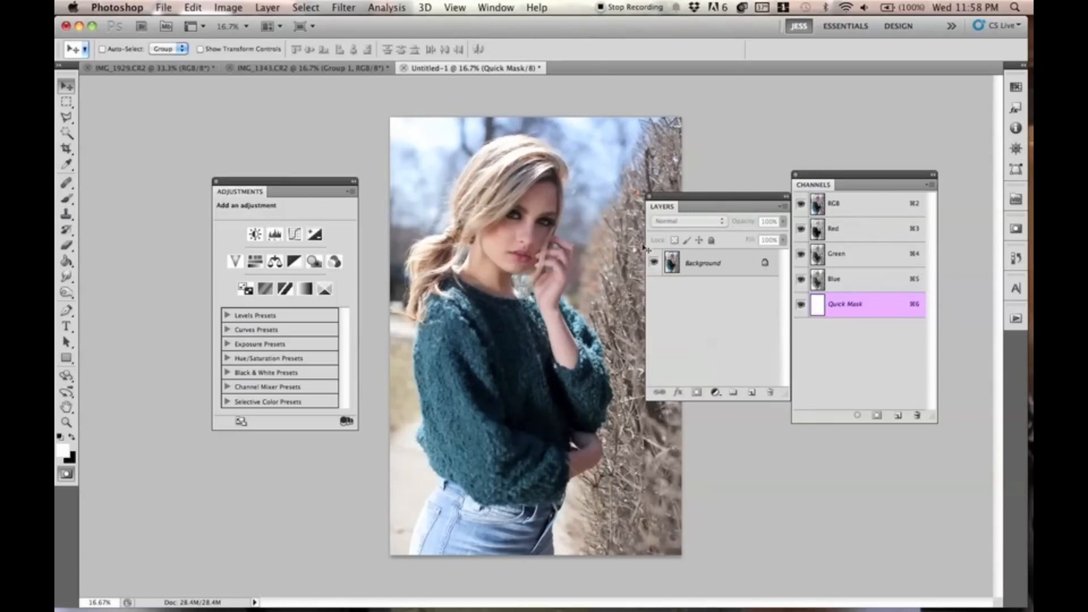
Set up a soft Brush with 0% hardness at 250 px, and move the Adjustments panel off the photo
{"action": "left_click", "coordinate": [69, 202]}
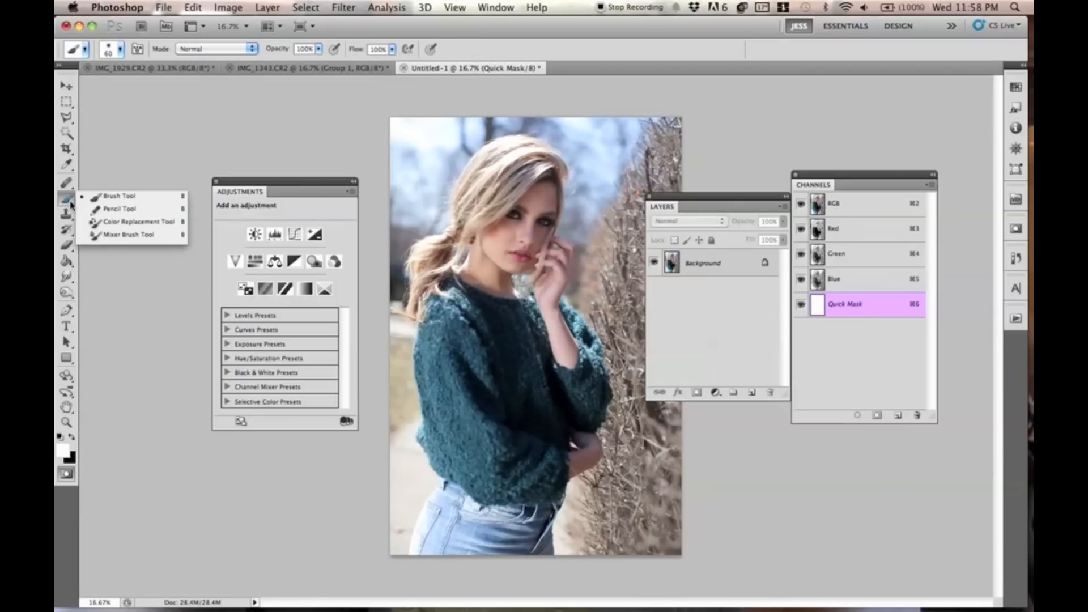
{"action": "left_click", "coordinate": [116, 196]}
{"action": "left_click", "coordinate": [114, 52]}
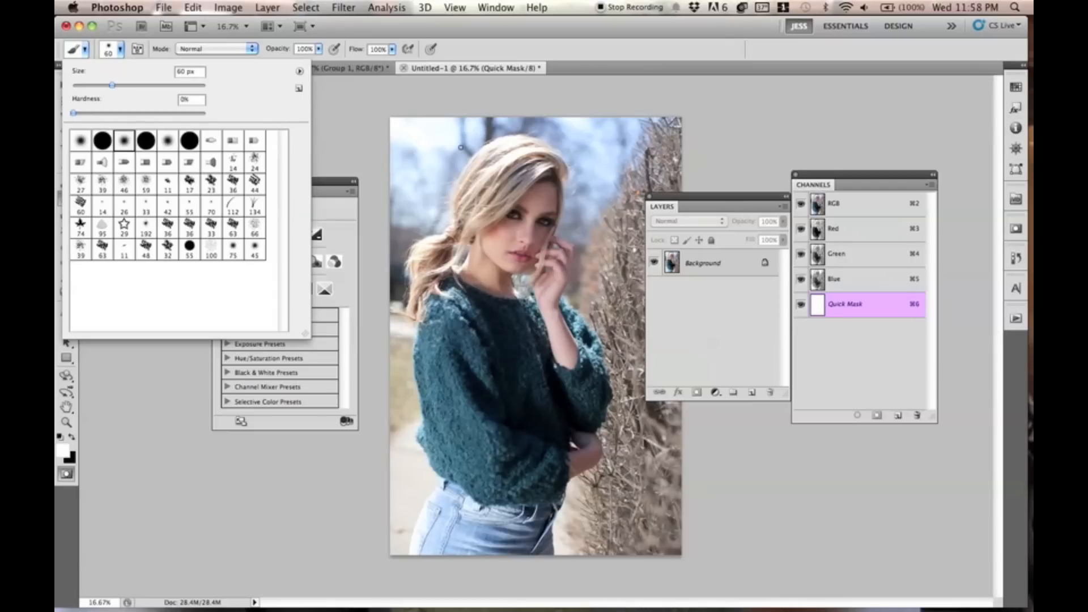
{"action": "left_click", "coordinate": [483, 187]}
{"action": "key", "text": "]"}
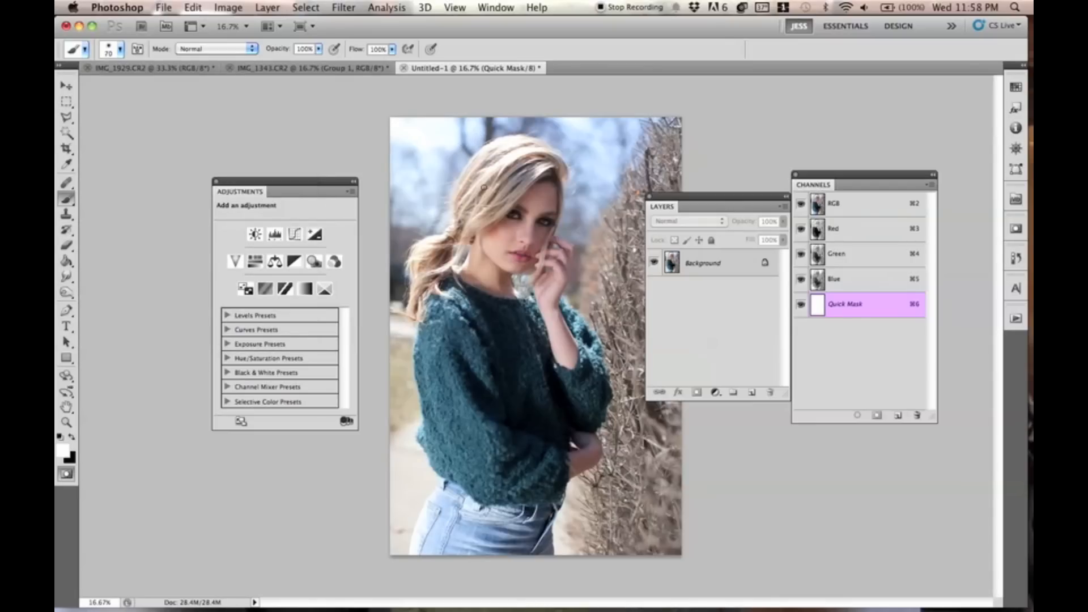
{"action": "key", "text": "]"}
{"action": "key", "text": "]"}
{"action": "key", "text": "]"}
{"action": "key", "text": "]"}
{"action": "key", "text": "]"}
{"action": "key", "text": "]"}
{"action": "key", "text": "]"}
{"action": "key", "text": "]"}
{"action": "key", "text": "]"}
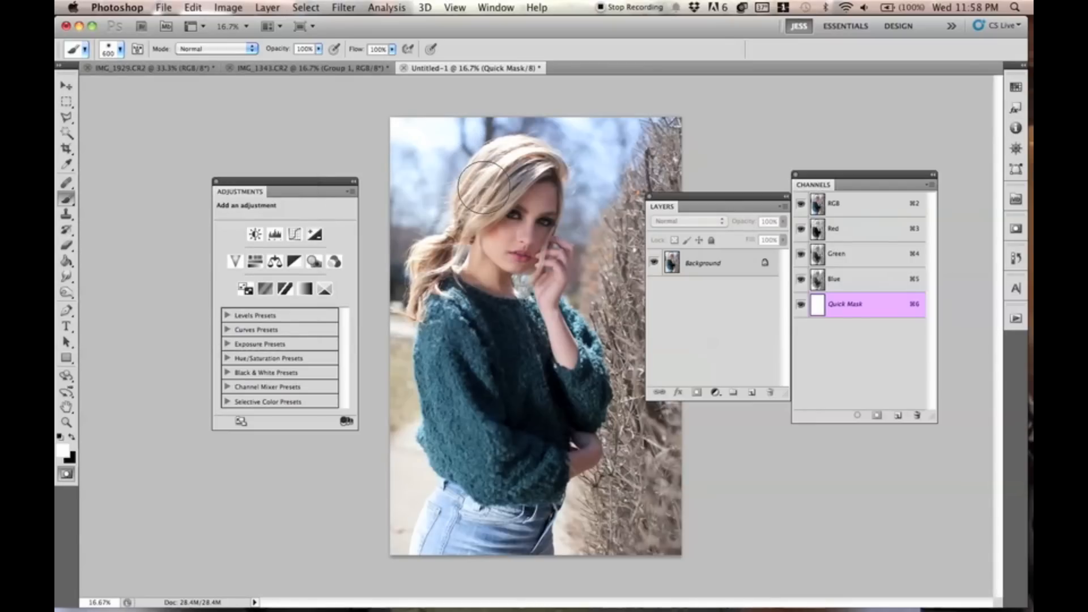
{"action": "key", "text": "["}
{"action": "key", "text": "["}
{"action": "key", "text": "["}
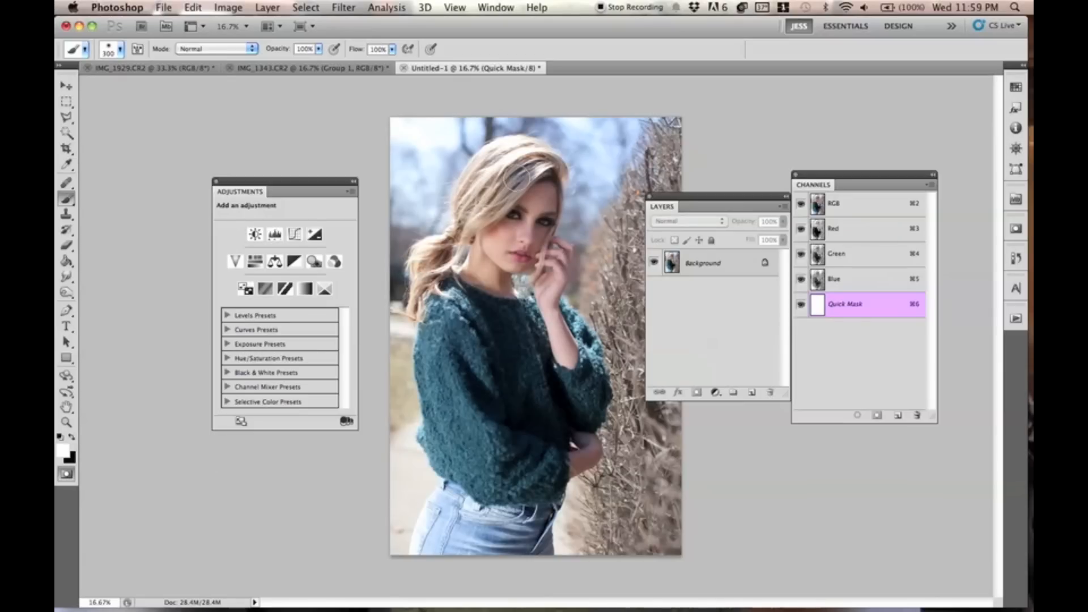
{"action": "key", "text": "bracketleft"}
{"action": "key", "text": "super+plus"}
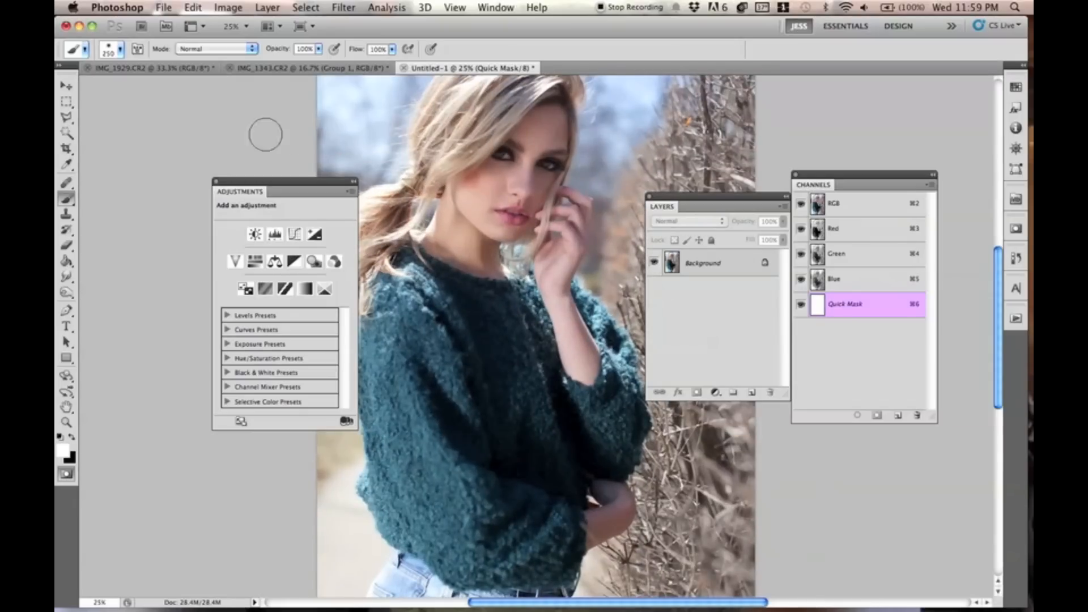
{"action": "left_click_drag", "start_coordinate": [272, 181], "coordinate": [214, 167]}
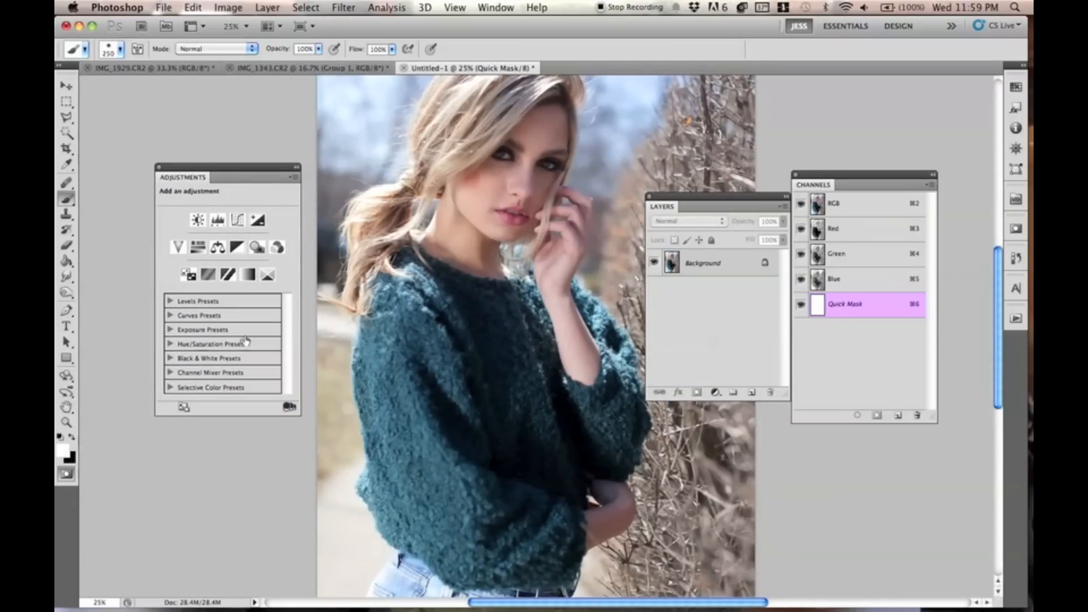
Paint a trial mask stroke over the hair in black and erase it with white
{"action": "key", "text": "x"}
{"action": "left_click_drag", "start_coordinate": [445, 136], "coordinate": [487, 93]}
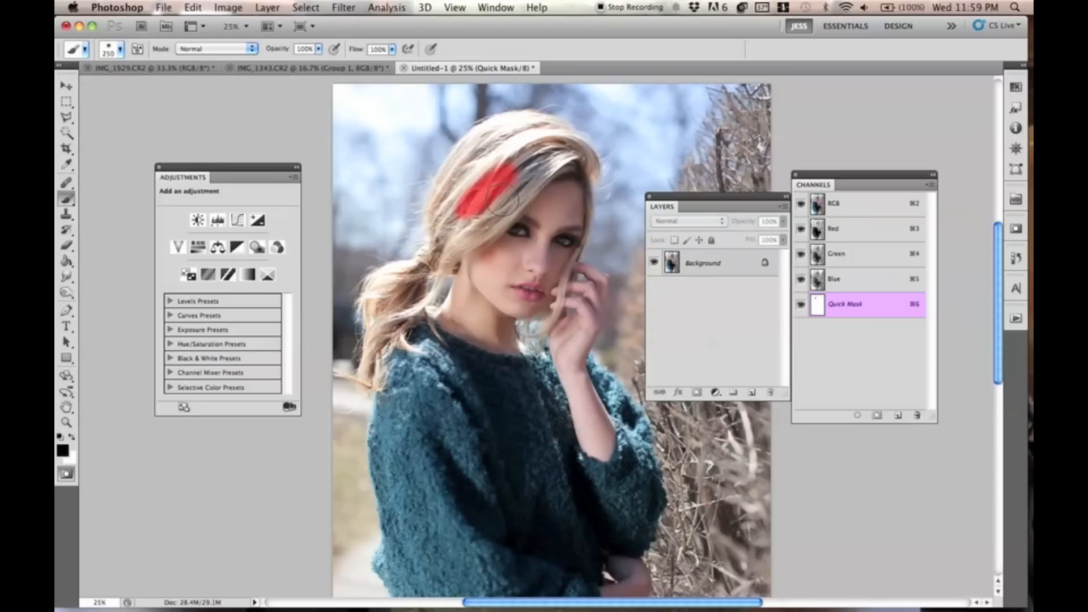
{"action": "key", "text": "x"}
{"action": "left_click_drag", "start_coordinate": [470, 217], "coordinate": [499, 176]}
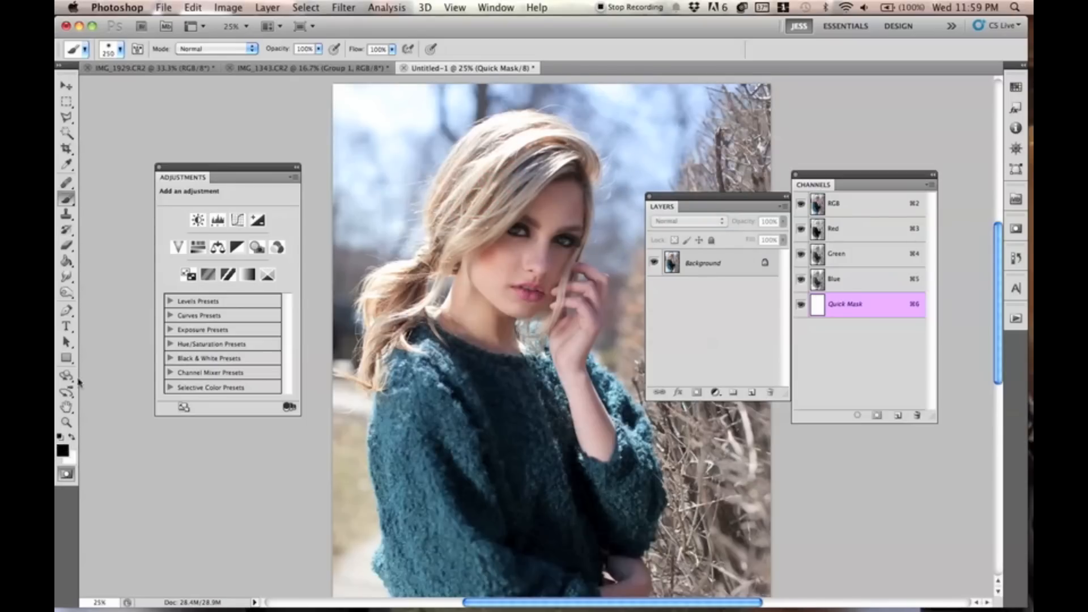
Paint the quick mask in black over the swept front section of hair with the 250 px brush
{"action": "mouse_move", "coordinate": [504, 162]}
{"action": "left_mouse_down"}
{"action": "mouse_move", "coordinate": [479, 175]}
{"action": "mouse_move", "coordinate": [449, 231]}
{"action": "mouse_move", "coordinate": [515, 197]}
{"action": "left_mouse_up"}
{"action": "key", "text": "x"}
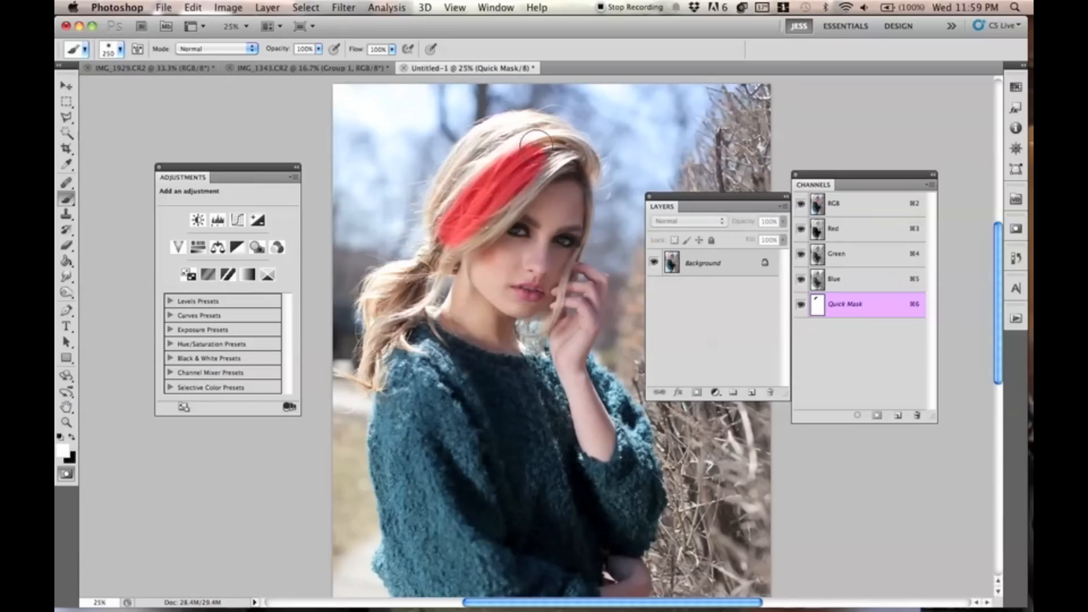
{"action": "mouse_move", "coordinate": [541, 153]}
{"action": "left_mouse_down"}
{"action": "mouse_move", "coordinate": [451, 240]}
{"action": "mouse_move", "coordinate": [499, 192]}
{"action": "mouse_move", "coordinate": [469, 234]}
{"action": "mouse_move", "coordinate": [513, 164]}
{"action": "mouse_move", "coordinate": [473, 217]}
{"action": "left_mouse_up"}
{"action": "key", "text": "x"}
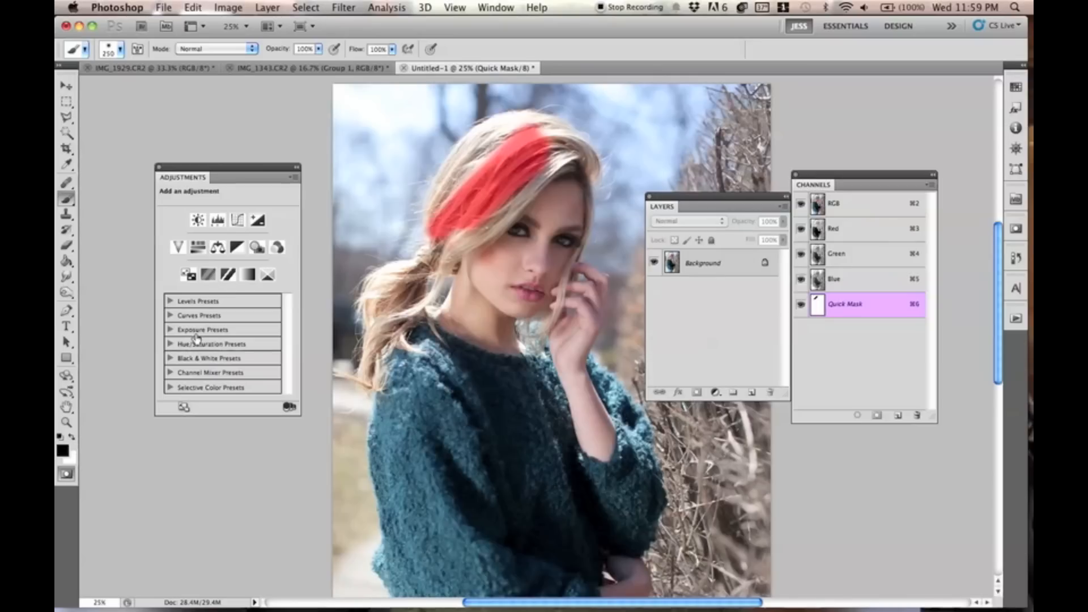
Reduce the brush to 125 px and extend the mask over the lower front hair and the ponytail
{"action": "key", "text": "bracketleft"}
{"action": "key", "text": "bracketleft"}
{"action": "key", "text": "bracketleft"}
{"action": "key", "text": "bracketleft"}
{"action": "mouse_move", "coordinate": [480, 226]}
{"action": "left_mouse_down"}
{"action": "mouse_move", "coordinate": [528, 190]}
{"action": "mouse_move", "coordinate": [503, 223]}
{"action": "mouse_move", "coordinate": [534, 189]}
{"action": "mouse_move", "coordinate": [490, 241]}
{"action": "mouse_move", "coordinate": [505, 219]}
{"action": "mouse_move", "coordinate": [471, 247]}
{"action": "mouse_move", "coordinate": [495, 223]}
{"action": "mouse_move", "coordinate": [463, 228]}
{"action": "mouse_move", "coordinate": [439, 293]}
{"action": "mouse_move", "coordinate": [454, 244]}
{"action": "mouse_move", "coordinate": [434, 293]}
{"action": "mouse_move", "coordinate": [444, 277]}
{"action": "mouse_move", "coordinate": [400, 316]}
{"action": "mouse_move", "coordinate": [445, 244]}
{"action": "mouse_move", "coordinate": [379, 287]}
{"action": "mouse_move", "coordinate": [401, 272]}
{"action": "mouse_move", "coordinate": [374, 309]}
{"action": "mouse_move", "coordinate": [383, 272]}
{"action": "mouse_move", "coordinate": [384, 294]}
{"action": "mouse_move", "coordinate": [366, 301]}
{"action": "mouse_move", "coordinate": [390, 272]}
{"action": "mouse_move", "coordinate": [368, 354]}
{"action": "mouse_move", "coordinate": [366, 304]}
{"action": "mouse_move", "coordinate": [364, 375]}
{"action": "mouse_move", "coordinate": [388, 294]}
{"action": "left_mouse_up"}
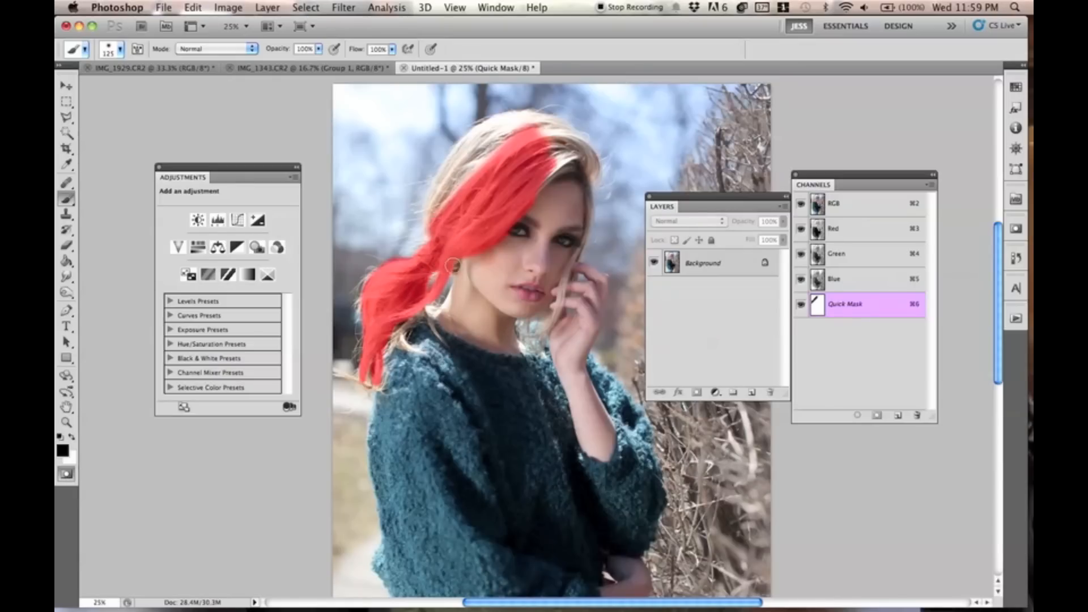
Enlarge the brush to 175 px and mask the crown and the hair running down past the face to the hand
{"action": "key", "text": "bracketright"}
{"action": "key", "text": "bracketright"}
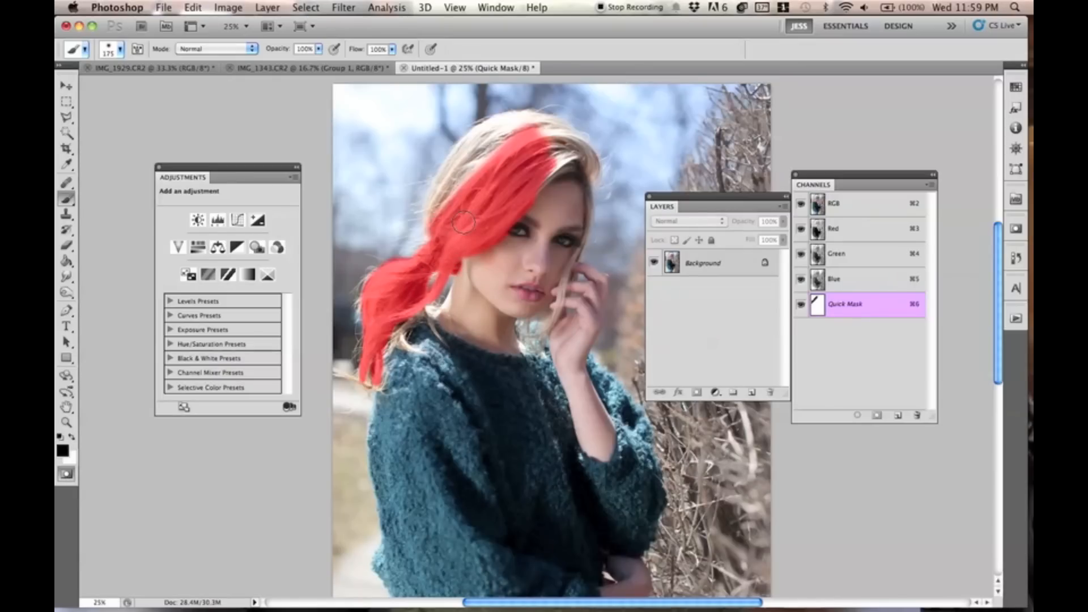
{"action": "mouse_move", "coordinate": [510, 127]}
{"action": "left_mouse_down"}
{"action": "mouse_move", "coordinate": [482, 162]}
{"action": "mouse_move", "coordinate": [484, 148]}
{"action": "mouse_move", "coordinate": [508, 132]}
{"action": "mouse_move", "coordinate": [471, 171]}
{"action": "mouse_move", "coordinate": [475, 149]}
{"action": "mouse_move", "coordinate": [498, 134]}
{"action": "mouse_move", "coordinate": [449, 176]}
{"action": "mouse_move", "coordinate": [477, 141]}
{"action": "mouse_move", "coordinate": [434, 215]}
{"action": "mouse_move", "coordinate": [453, 164]}
{"action": "mouse_move", "coordinate": [433, 232]}
{"action": "mouse_move", "coordinate": [480, 138]}
{"action": "mouse_move", "coordinate": [501, 124]}
{"action": "mouse_move", "coordinate": [471, 144]}
{"action": "mouse_move", "coordinate": [541, 125]}
{"action": "mouse_move", "coordinate": [504, 131]}
{"action": "mouse_move", "coordinate": [523, 115]}
{"action": "mouse_move", "coordinate": [544, 127]}
{"action": "mouse_move", "coordinate": [515, 135]}
{"action": "mouse_move", "coordinate": [560, 133]}
{"action": "mouse_move", "coordinate": [536, 144]}
{"action": "mouse_move", "coordinate": [528, 123]}
{"action": "mouse_move", "coordinate": [540, 134]}
{"action": "mouse_move", "coordinate": [555, 125]}
{"action": "mouse_move", "coordinate": [533, 132]}
{"action": "mouse_move", "coordinate": [572, 143]}
{"action": "mouse_move", "coordinate": [587, 178]}
{"action": "mouse_move", "coordinate": [591, 166]}
{"action": "mouse_move", "coordinate": [574, 148]}
{"action": "mouse_move", "coordinate": [554, 150]}
{"action": "mouse_move", "coordinate": [564, 165]}
{"action": "mouse_move", "coordinate": [571, 152]}
{"action": "mouse_move", "coordinate": [554, 172]}
{"action": "mouse_move", "coordinate": [586, 171]}
{"action": "mouse_move", "coordinate": [584, 218]}
{"action": "left_mouse_up"}
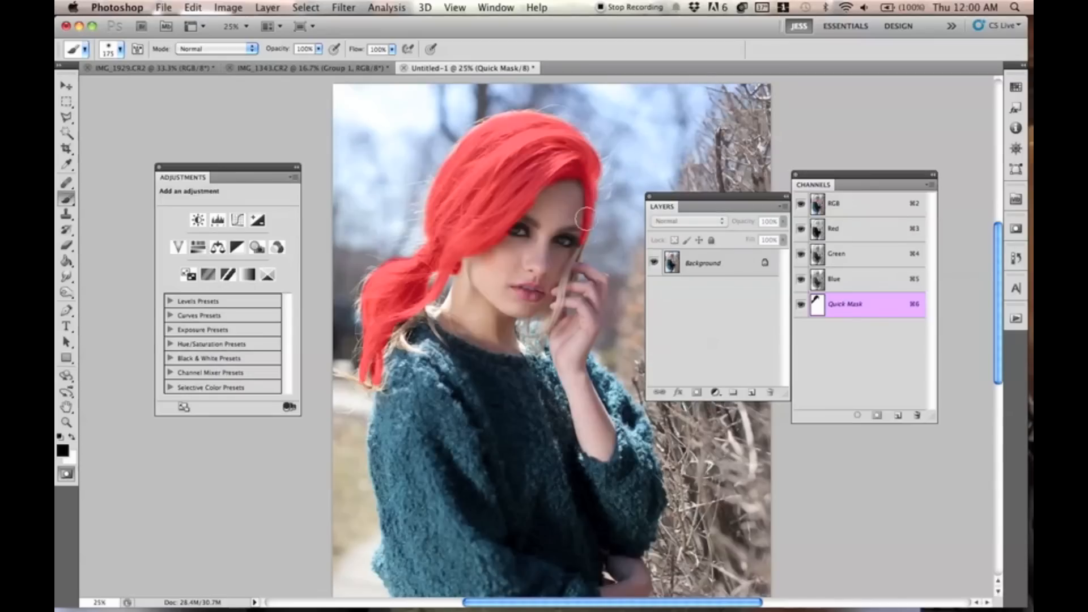
{"action": "mouse_move", "coordinate": [575, 255]}
{"action": "left_mouse_down"}
{"action": "mouse_move", "coordinate": [557, 320]}
{"action": "mouse_move", "coordinate": [549, 323]}
{"action": "mouse_move", "coordinate": [560, 309]}
{"action": "mouse_move", "coordinate": [541, 327]}
{"action": "left_mouse_up"}
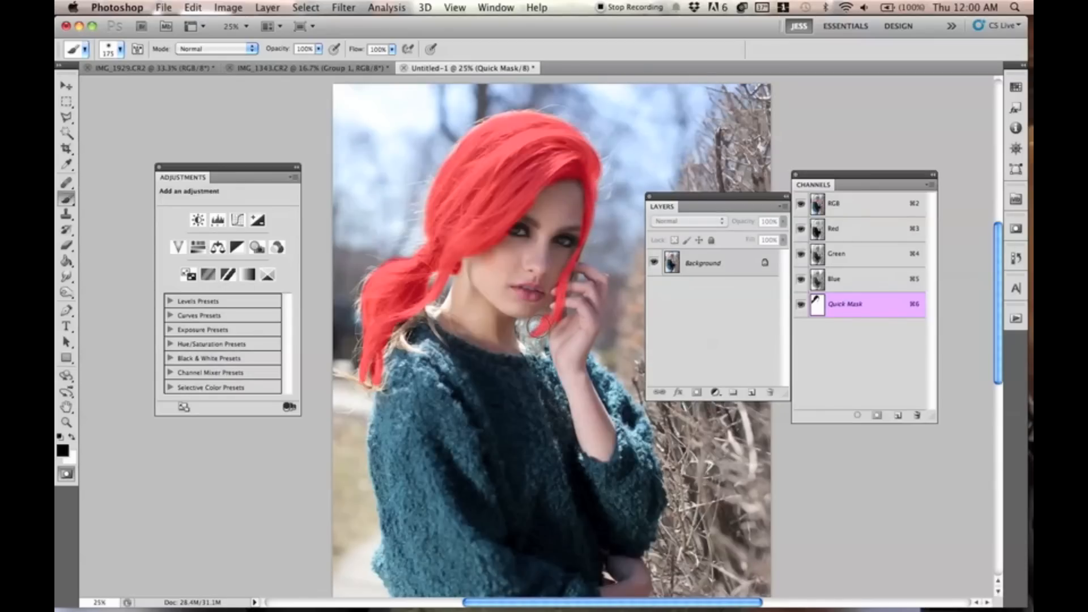
Reduce the brush to 70 px and refine the mask on the strands around the fingers, switching between black and white
{"action": "key", "text": "bracketleft"}
{"action": "scroll", "coordinate": [533, 297], "scroll_direction": "up", "scroll_amount": 2}
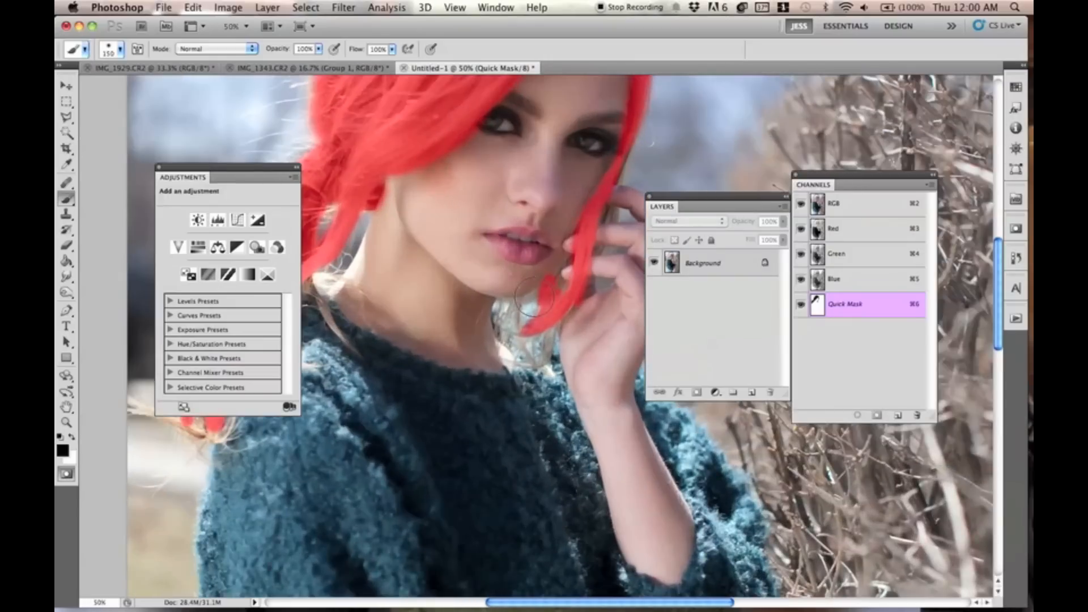
{"action": "left_click_drag", "start_coordinate": [413, 272], "coordinate": [304, 312]}
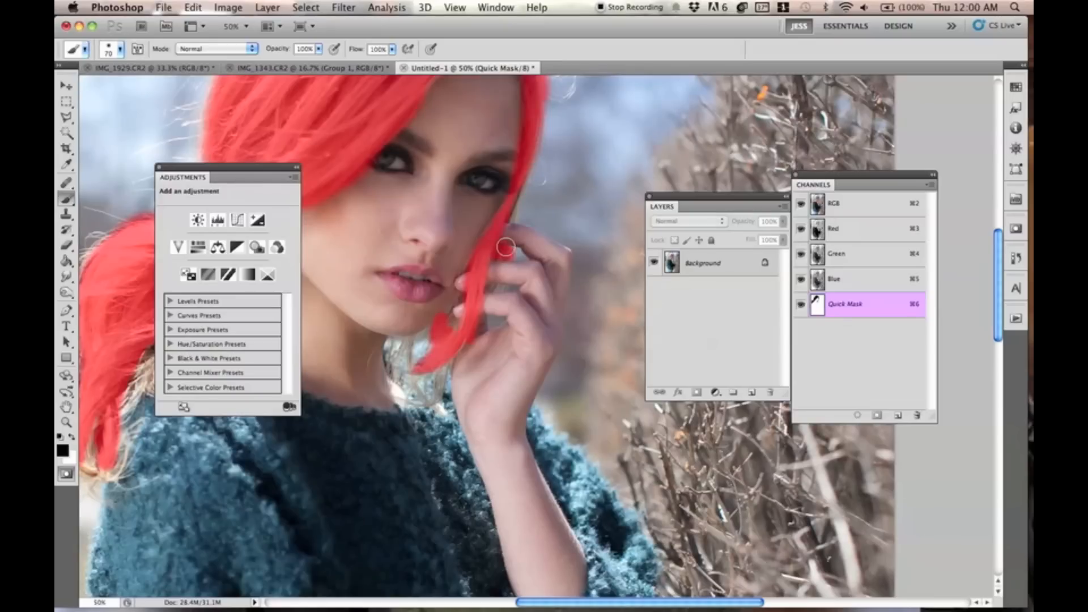
{"action": "key", "text": "x"}
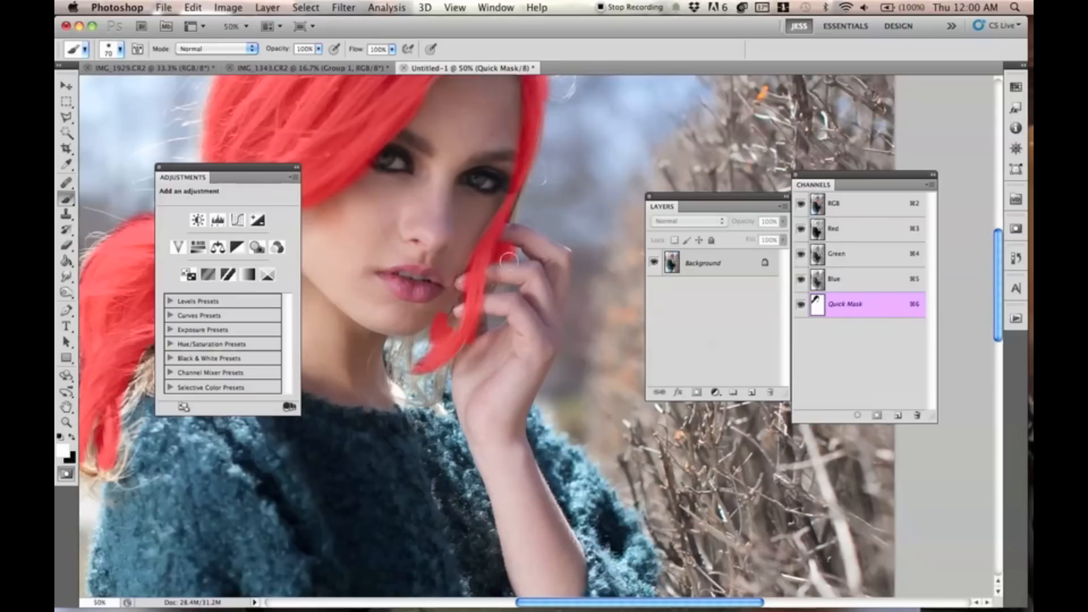
{"action": "key", "text": "x"}
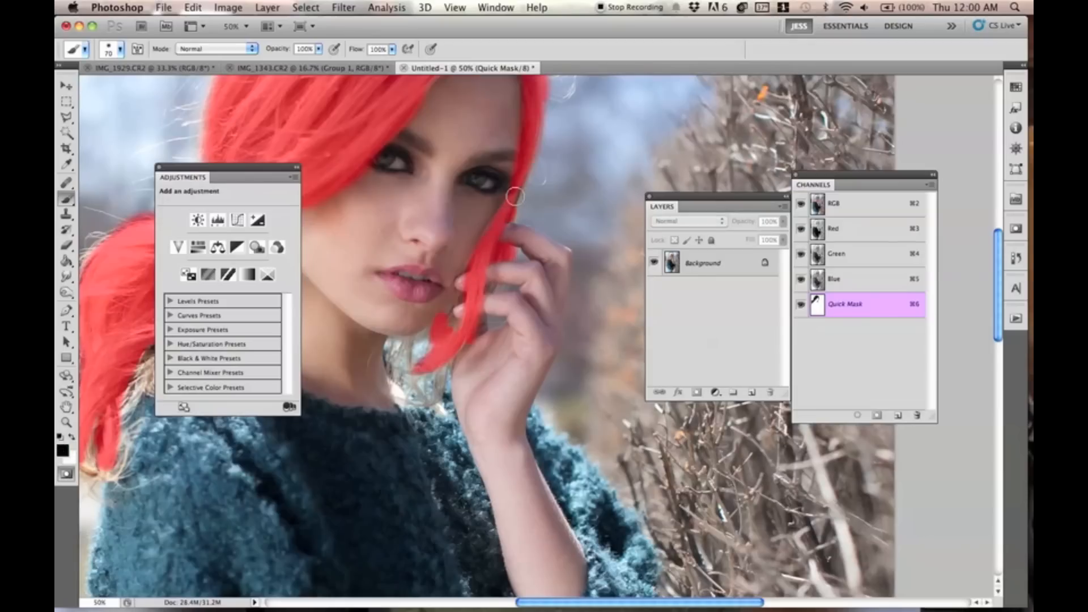
{"action": "mouse_move", "coordinate": [488, 287]}
{"action": "left_mouse_down"}
{"action": "mouse_move", "coordinate": [470, 358]}
{"action": "mouse_move", "coordinate": [463, 296]}
{"action": "mouse_move", "coordinate": [443, 320]}
{"action": "mouse_move", "coordinate": [445, 329]}
{"action": "mouse_move", "coordinate": [478, 321]}
{"action": "mouse_move", "coordinate": [446, 345]}
{"action": "mouse_move", "coordinate": [439, 335]}
{"action": "mouse_move", "coordinate": [432, 363]}
{"action": "mouse_move", "coordinate": [463, 336]}
{"action": "mouse_move", "coordinate": [435, 369]}
{"action": "mouse_move", "coordinate": [437, 409]}
{"action": "mouse_move", "coordinate": [445, 354]}
{"action": "mouse_move", "coordinate": [440, 407]}
{"action": "left_mouse_up"}
{"action": "scroll", "coordinate": [447, 406], "scroll_direction": "up", "scroll_amount": 5}
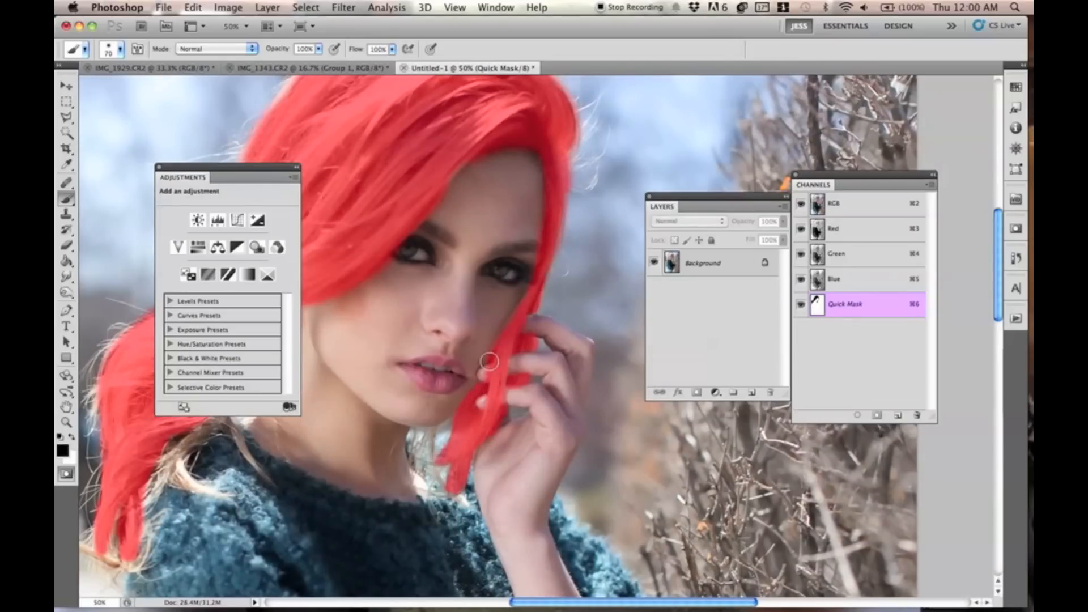
Touch up the mask along the hairline and the outer edge of the crown with the 70 px brush
{"action": "left_click_drag", "start_coordinate": [484, 253], "coordinate": [473, 320]}
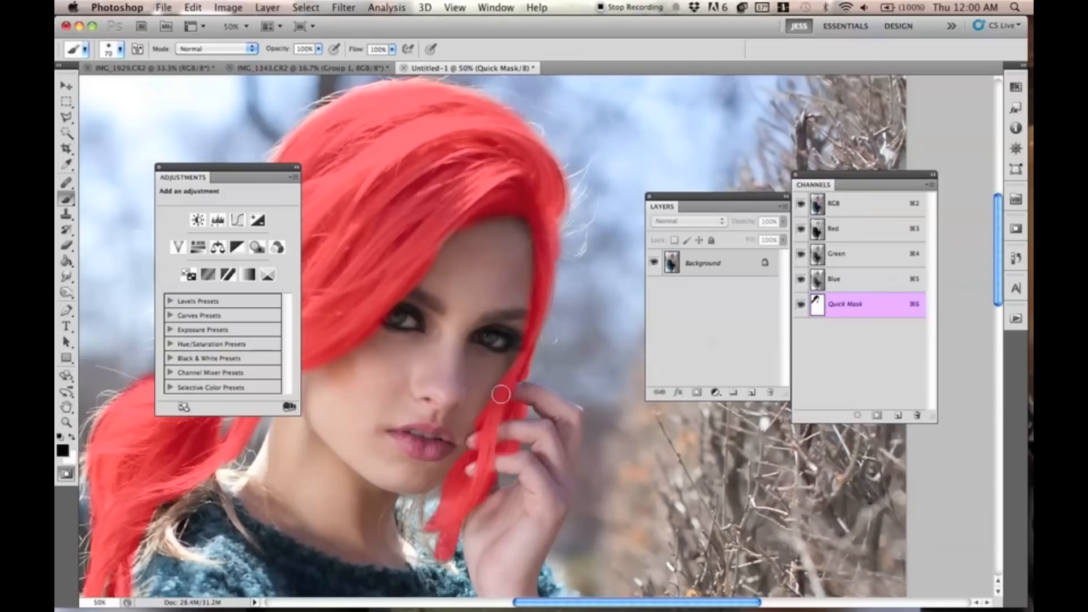
{"action": "scroll", "coordinate": [498, 284], "scroll_direction": "left", "scroll_amount": 5}
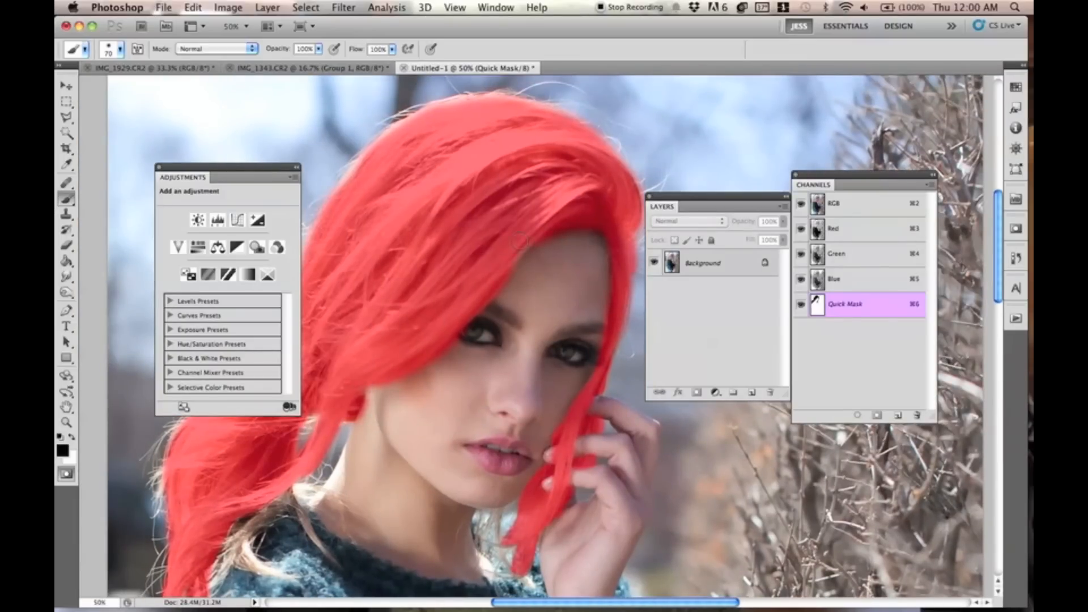
{"action": "left_click_drag", "start_coordinate": [386, 335], "coordinate": [428, 334]}
{"action": "left_click_drag", "start_coordinate": [440, 180], "coordinate": [431, 228]}
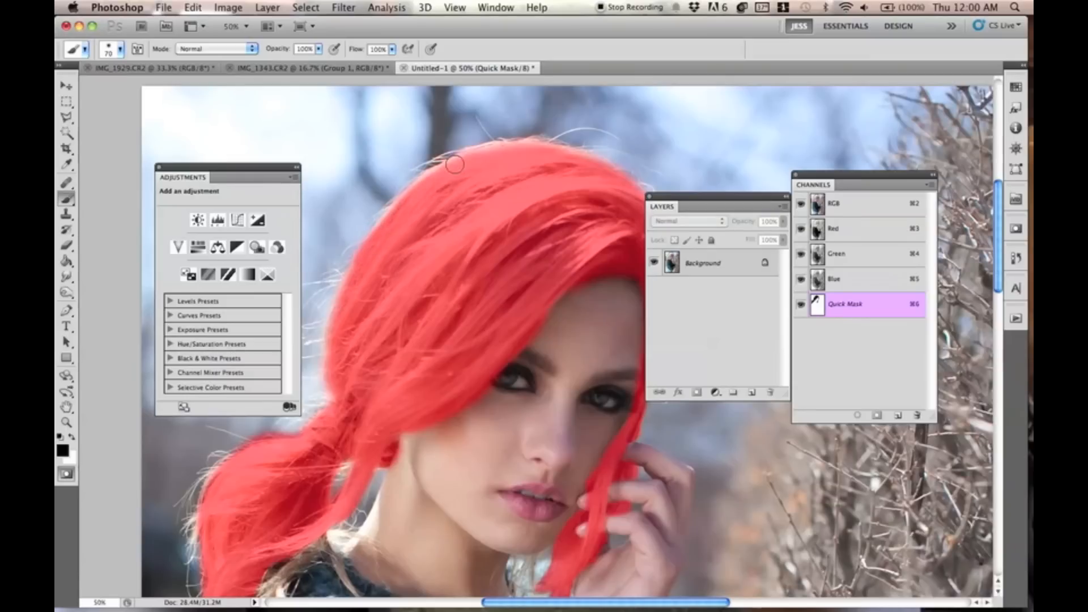
{"action": "mouse_move", "coordinate": [425, 183]}
{"action": "left_mouse_down"}
{"action": "mouse_move", "coordinate": [510, 148]}
{"action": "mouse_move", "coordinate": [580, 173]}
{"action": "mouse_move", "coordinate": [439, 178]}
{"action": "mouse_move", "coordinate": [482, 190]}
{"action": "left_mouse_up"}
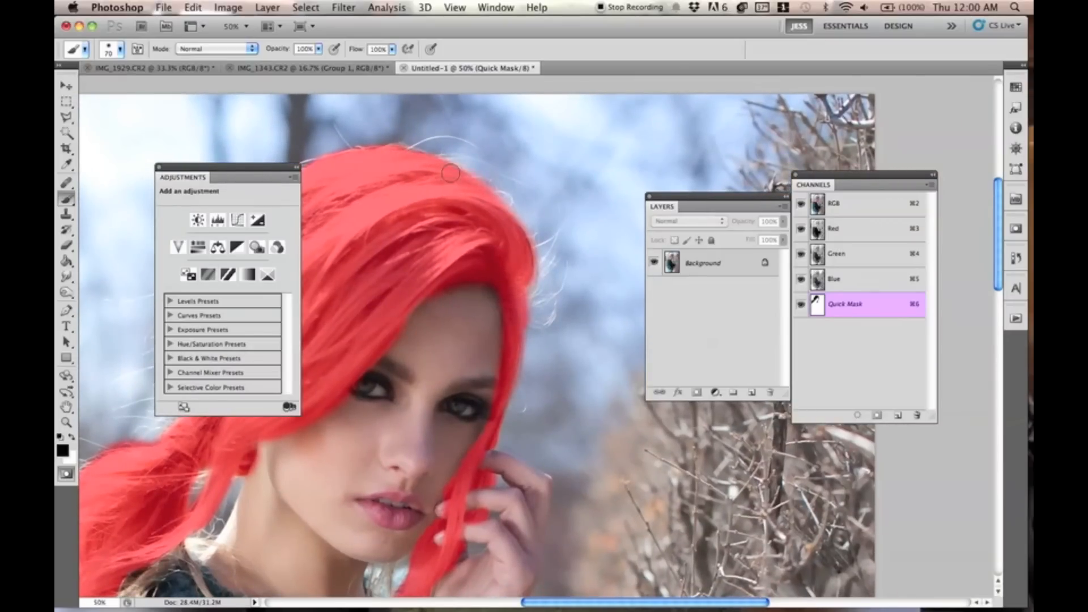
Mask the loose ponytail strands over the sweater and shoulder, including the wisp at the ponytail's tip
{"action": "mouse_move", "coordinate": [464, 358]}
{"action": "left_mouse_down"}
{"action": "mouse_move", "coordinate": [566, 165]}
{"action": "mouse_move", "coordinate": [534, 250]}
{"action": "mouse_move", "coordinate": [514, 237]}
{"action": "mouse_move", "coordinate": [606, 172]}
{"action": "left_mouse_up"}
{"action": "mouse_move", "coordinate": [471, 255]}
{"action": "left_mouse_down"}
{"action": "mouse_move", "coordinate": [516, 328]}
{"action": "mouse_move", "coordinate": [416, 319]}
{"action": "mouse_move", "coordinate": [418, 330]}
{"action": "mouse_move", "coordinate": [480, 351]}
{"action": "left_mouse_up"}
{"action": "left_click_drag", "start_coordinate": [410, 336], "coordinate": [390, 367]}
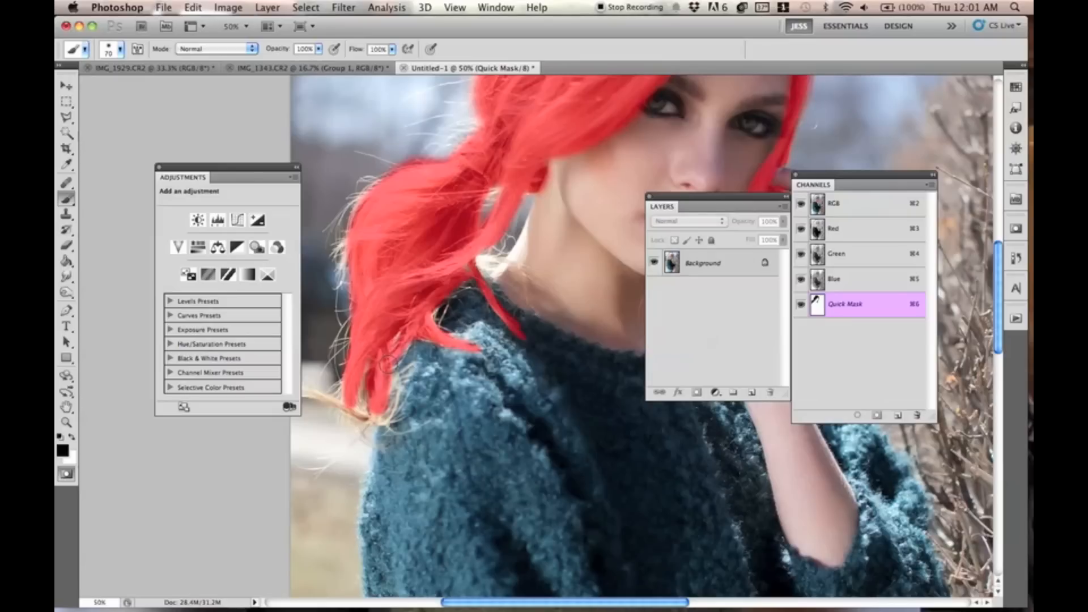
{"action": "mouse_move", "coordinate": [377, 427]}
{"action": "left_mouse_down"}
{"action": "mouse_move", "coordinate": [440, 398]}
{"action": "mouse_move", "coordinate": [347, 356]}
{"action": "mouse_move", "coordinate": [433, 391]}
{"action": "mouse_move", "coordinate": [424, 371]}
{"action": "mouse_move", "coordinate": [434, 324]}
{"action": "mouse_move", "coordinate": [400, 365]}
{"action": "mouse_move", "coordinate": [447, 396]}
{"action": "left_mouse_up"}
Erase excess mask around the ponytail's lower strands with white
{"action": "key", "text": "x"}
{"action": "left_click_drag", "start_coordinate": [392, 359], "coordinate": [405, 315]}
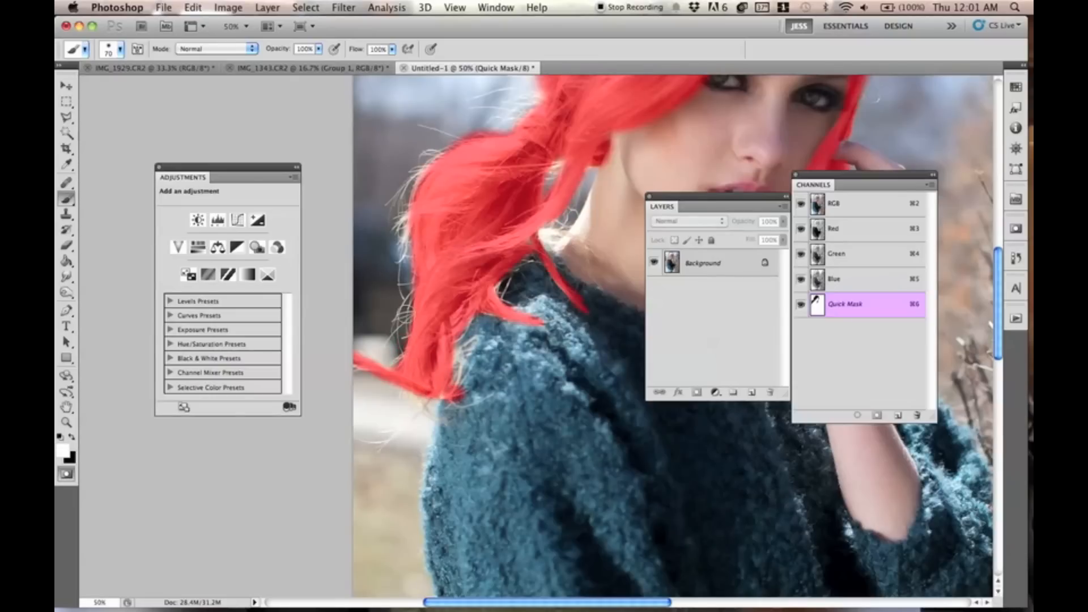
{"action": "left_click_drag", "start_coordinate": [495, 154], "coordinate": [436, 289]}
Exit Quick Mask mode to turn the painted hair mask into a selection, and copy the selected hair to a new layer
{"action": "key", "text": "x"}
{"action": "key", "text": "super+minus"}
{"action": "key", "text": "super+minus"}
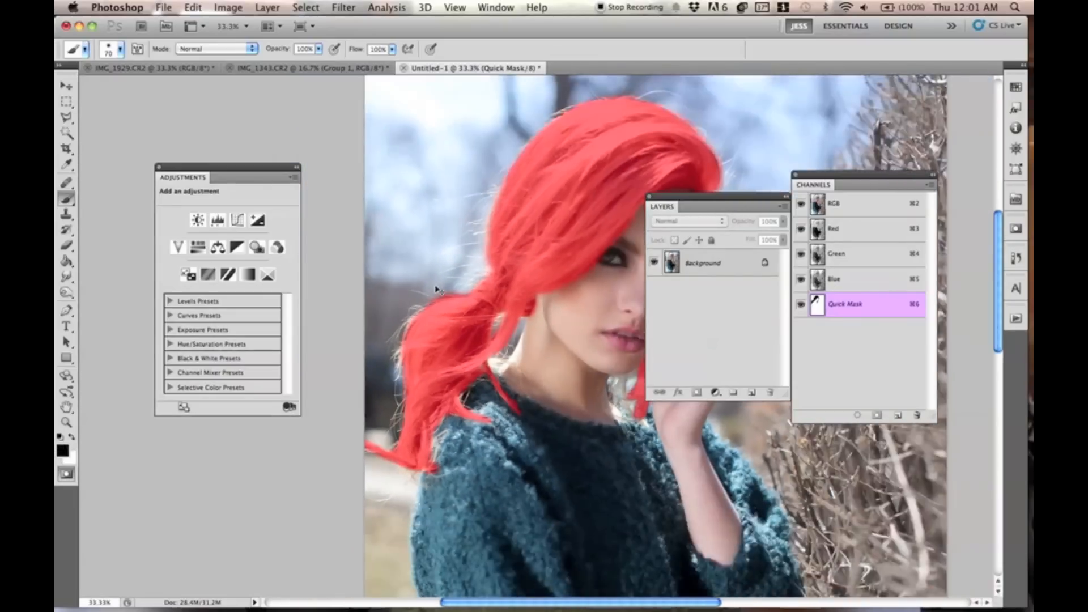
{"action": "left_click_drag", "start_coordinate": [553, 265], "coordinate": [424, 203]}
{"action": "key", "text": "super+plus"}
{"action": "left_click_drag", "start_coordinate": [416, 239], "coordinate": [489, 328]}
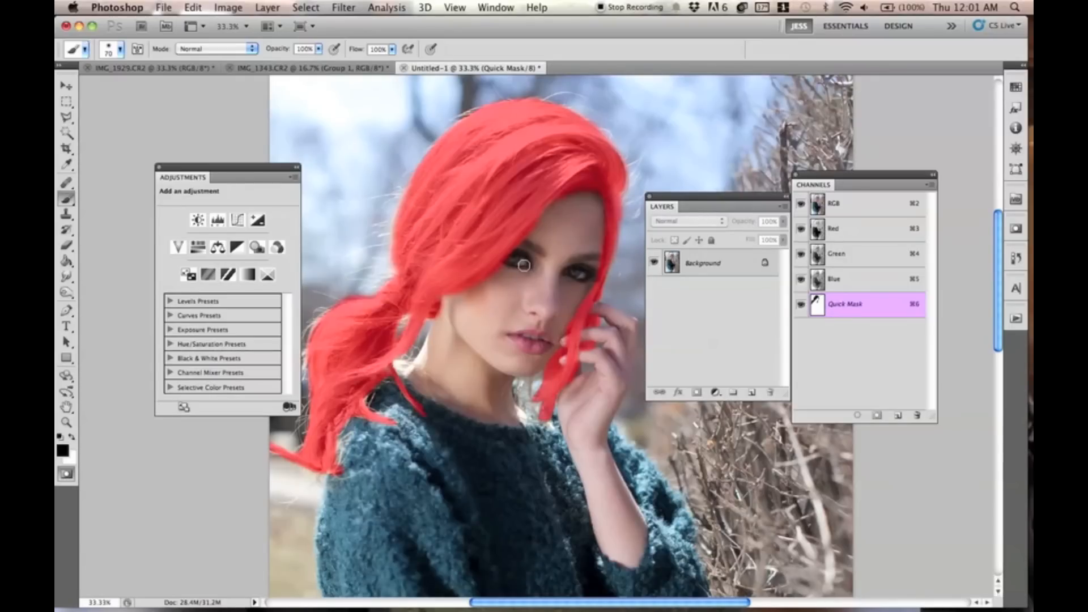
{"action": "key", "text": "q"}
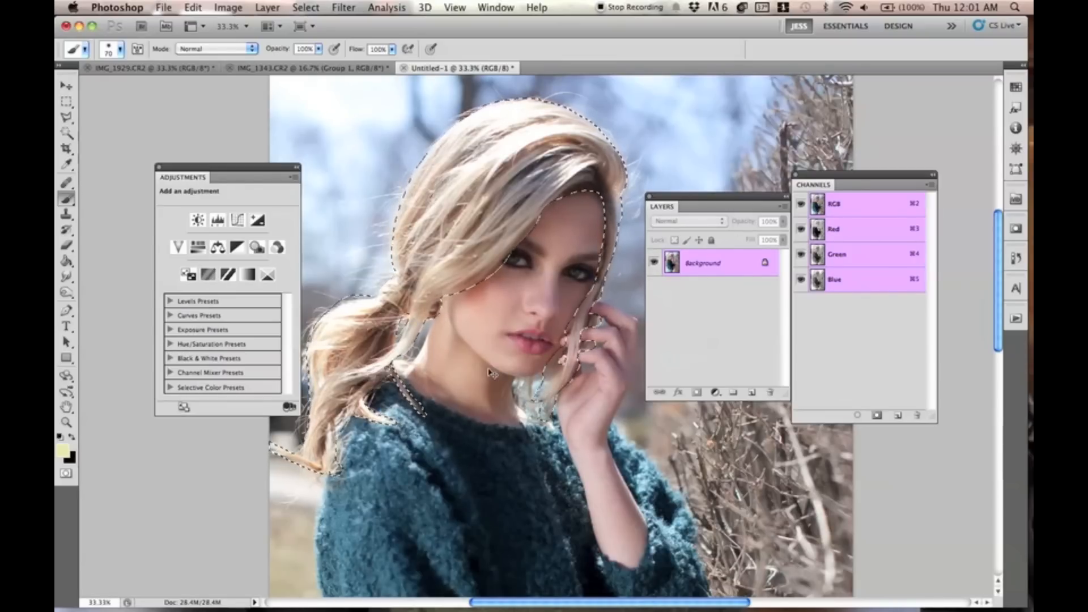
{"action": "key", "text": "super+j"}
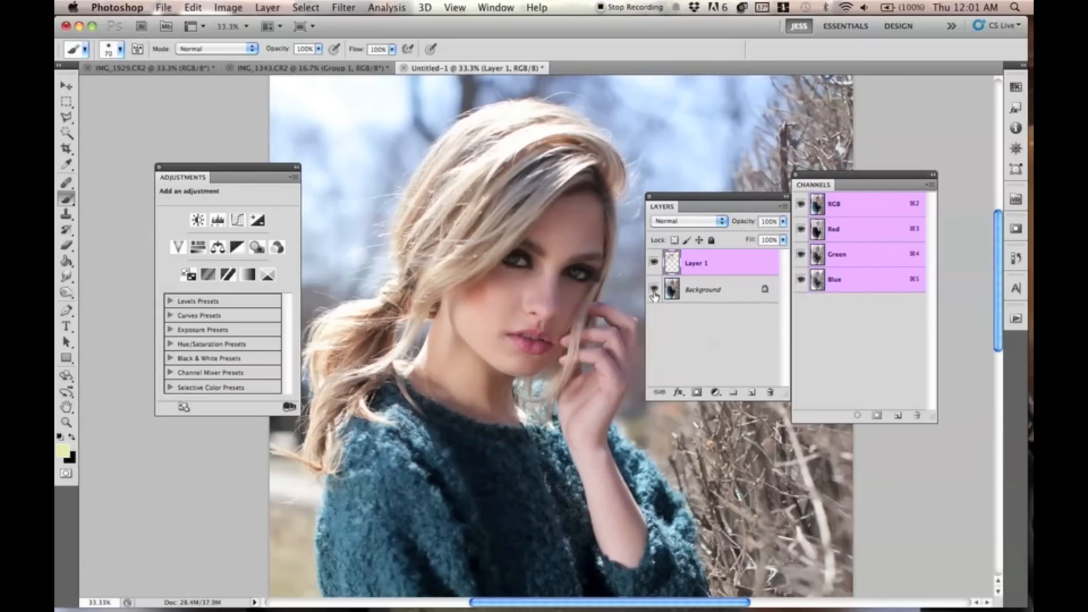
Hide the Background layer to check the isolated hair cutout, and show it again
{"action": "left_click", "coordinate": [654, 290]}
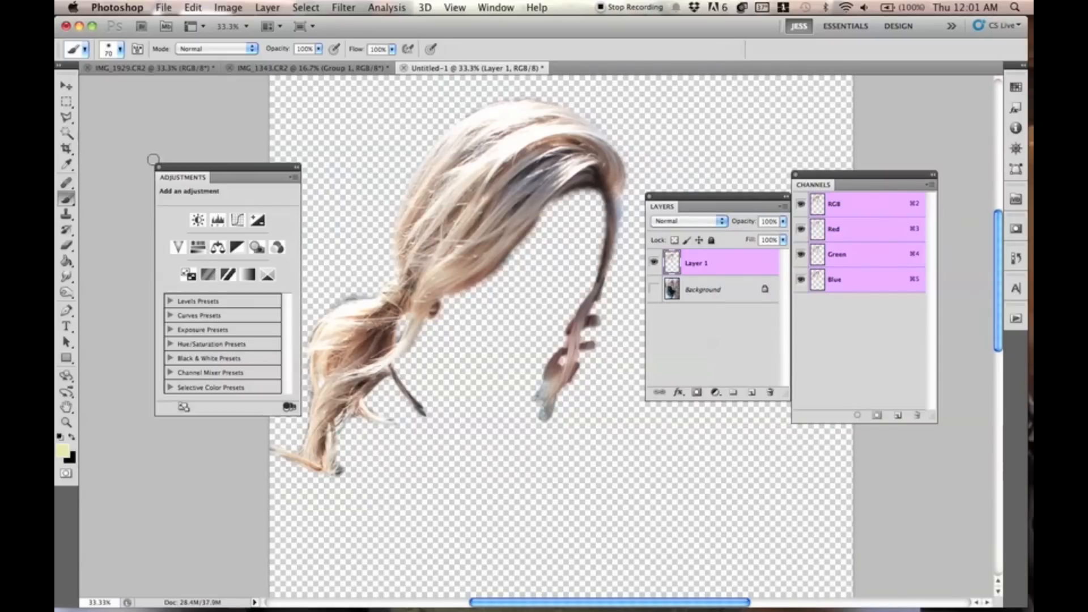
{"action": "key", "text": "v"}
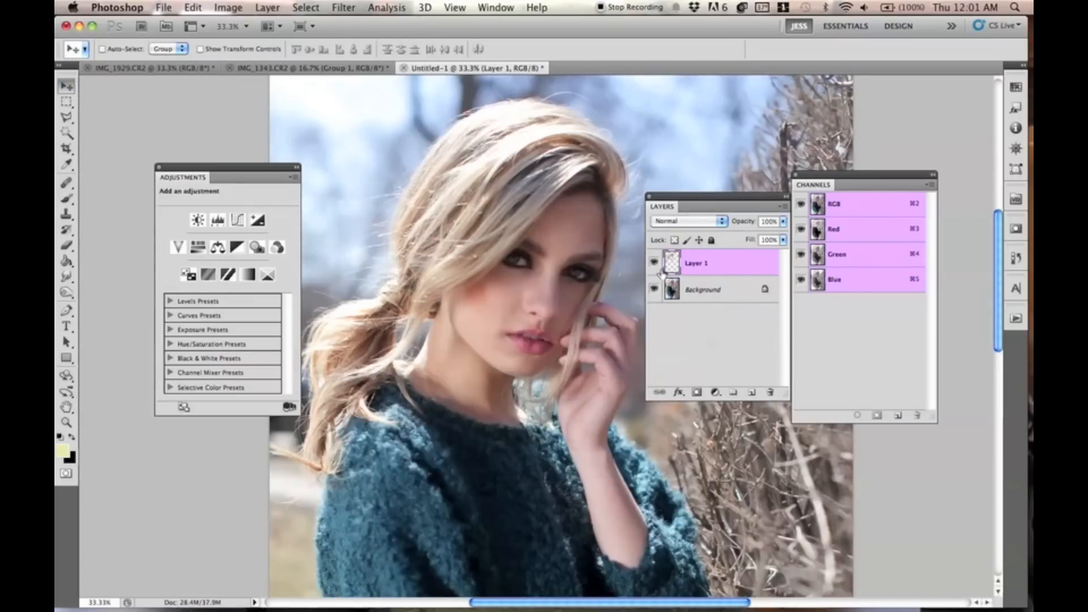
{"action": "left_click", "coordinate": [654, 290]}
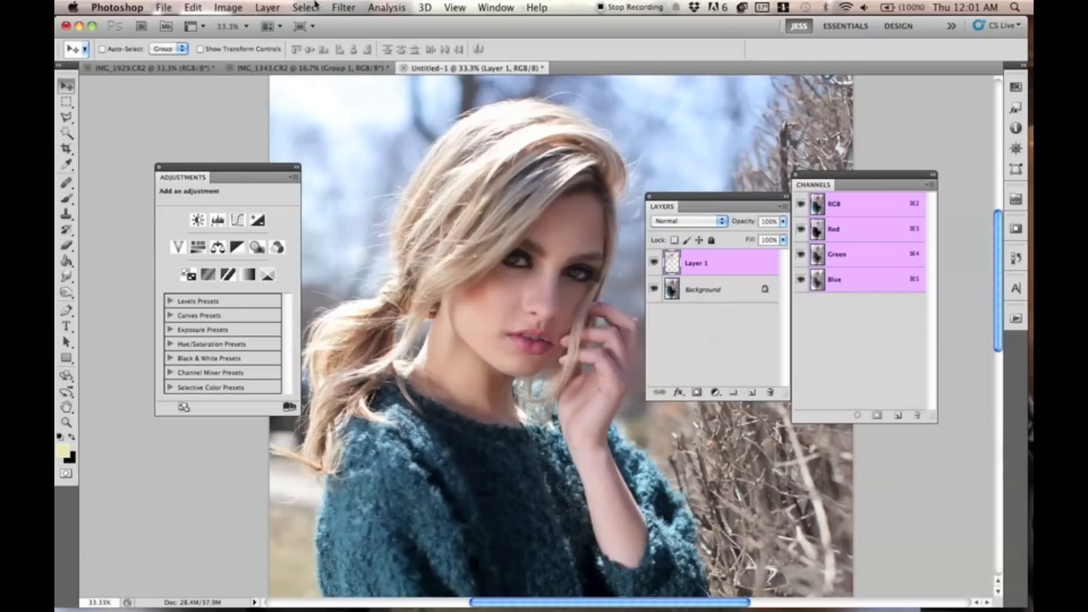
Add a Selective Color adjustment layer above the hair layer
{"action": "left_click", "coordinate": [267, 8]}
{"action": "mouse_move", "coordinate": [378, 142]}
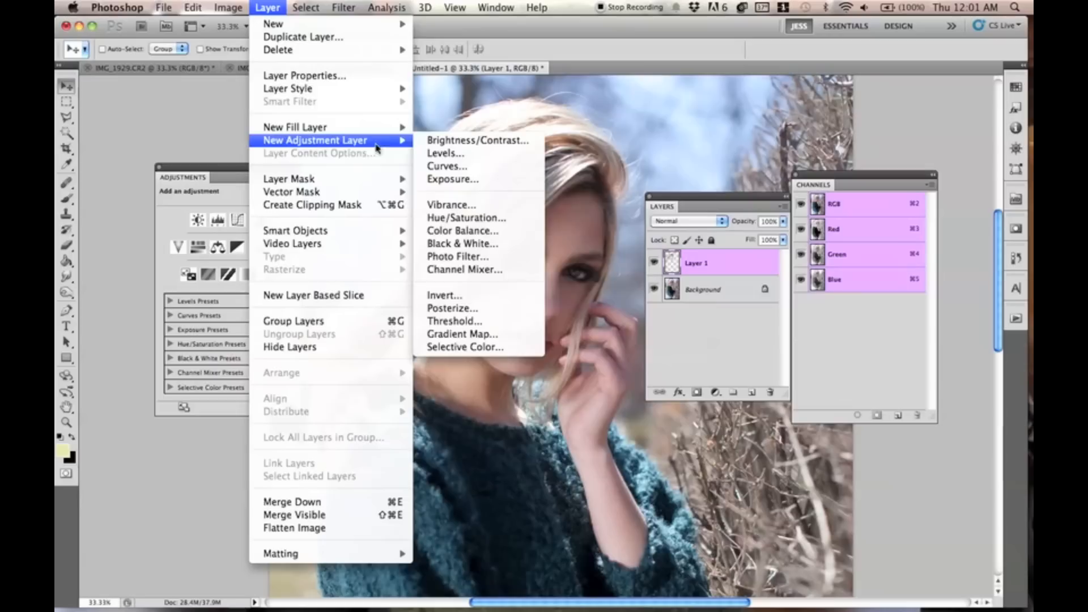
{"action": "left_click", "coordinate": [454, 346]}
{"action": "left_click", "coordinate": [657, 266]}
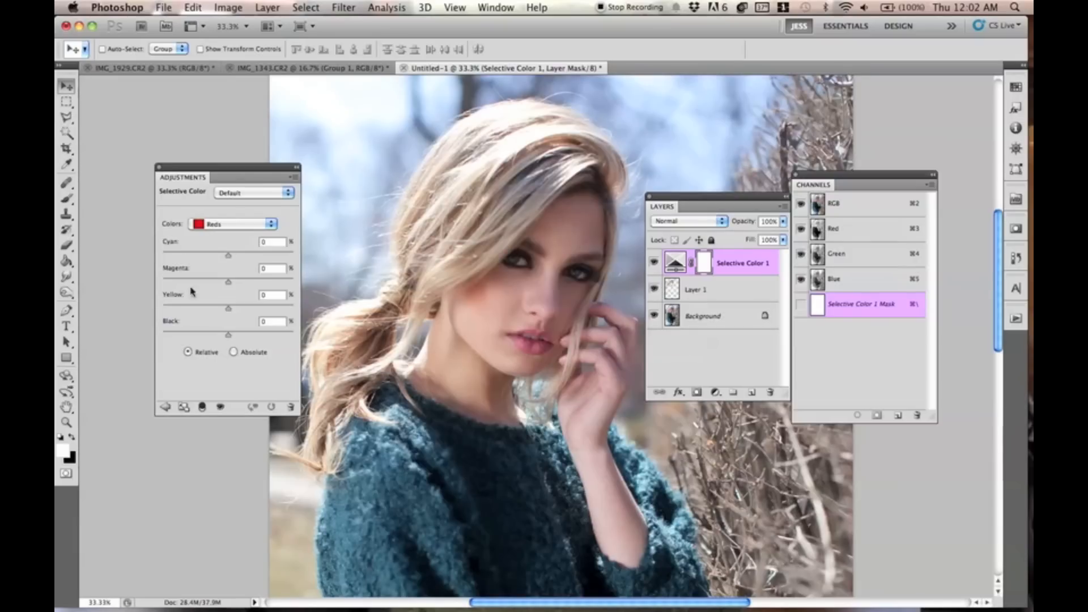
Try shifting the Reds with Cyan at -86% and Black at +100%, and reset the adjustment to default
{"action": "left_click_drag", "start_coordinate": [229, 308], "coordinate": [190, 321]}
{"action": "key", "text": "super+z"}
{"action": "left_click_drag", "start_coordinate": [229, 257], "coordinate": [172, 290]}
{"action": "left_click_drag", "start_coordinate": [229, 335], "coordinate": [313, 334]}
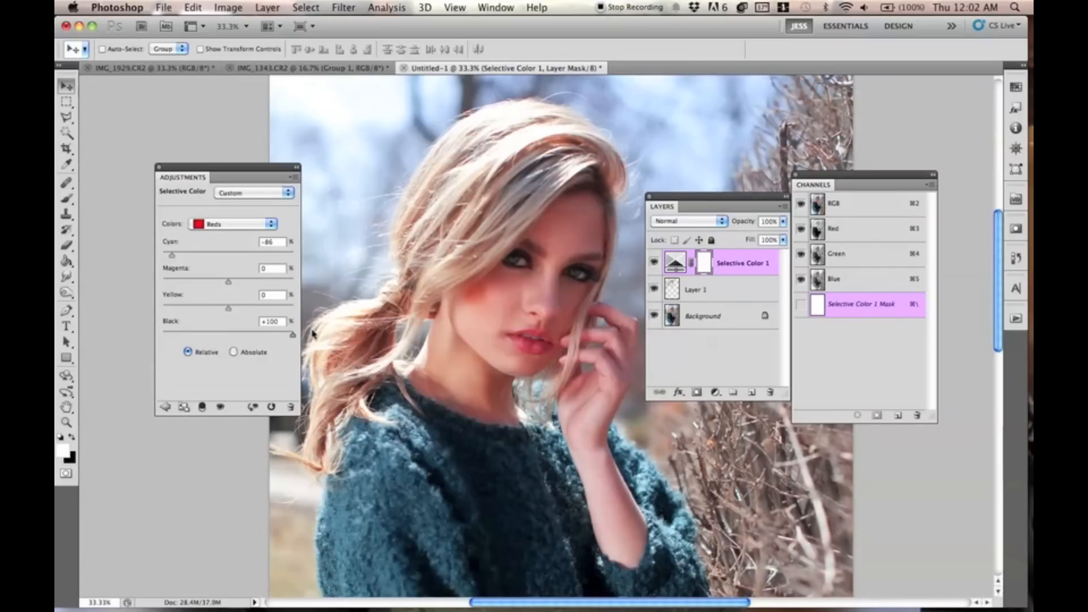
{"action": "left_click", "coordinate": [271, 407]}
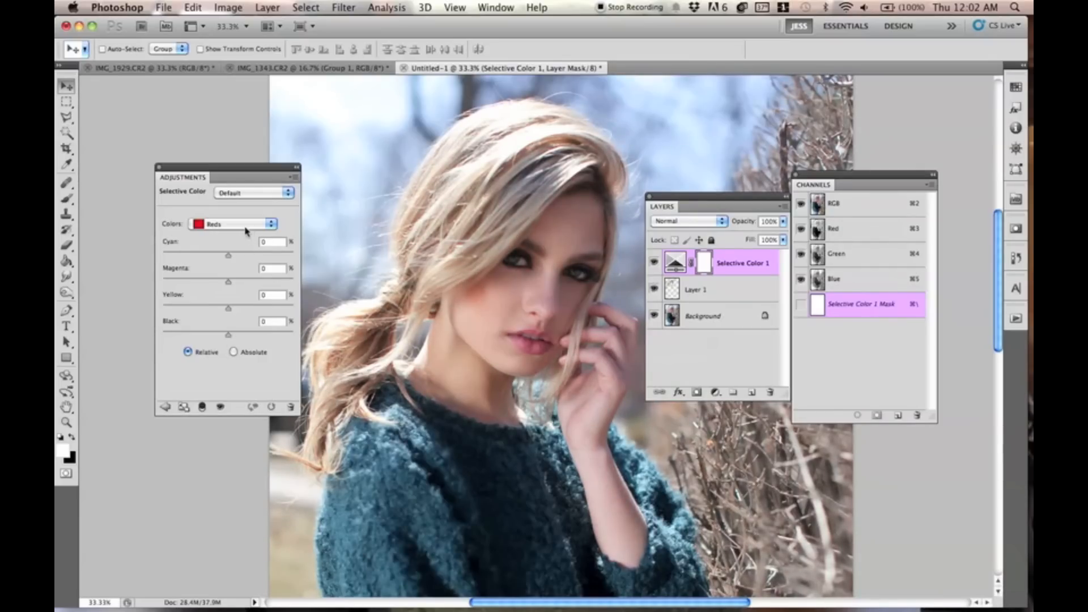
Try lowering Yellow in the Neutrals and raising Magenta in the Reds to +97%, undoing each change
{"action": "left_click", "coordinate": [238, 223]}
{"action": "left_click", "coordinate": [224, 296]}
{"action": "left_click_drag", "start_coordinate": [228, 307], "coordinate": [164, 308]}
{"action": "key", "text": "super+z"}
{"action": "left_click", "coordinate": [271, 224]}
{"action": "left_click", "coordinate": [243, 157]}
{"action": "left_click_drag", "start_coordinate": [227, 286], "coordinate": [289, 286]}
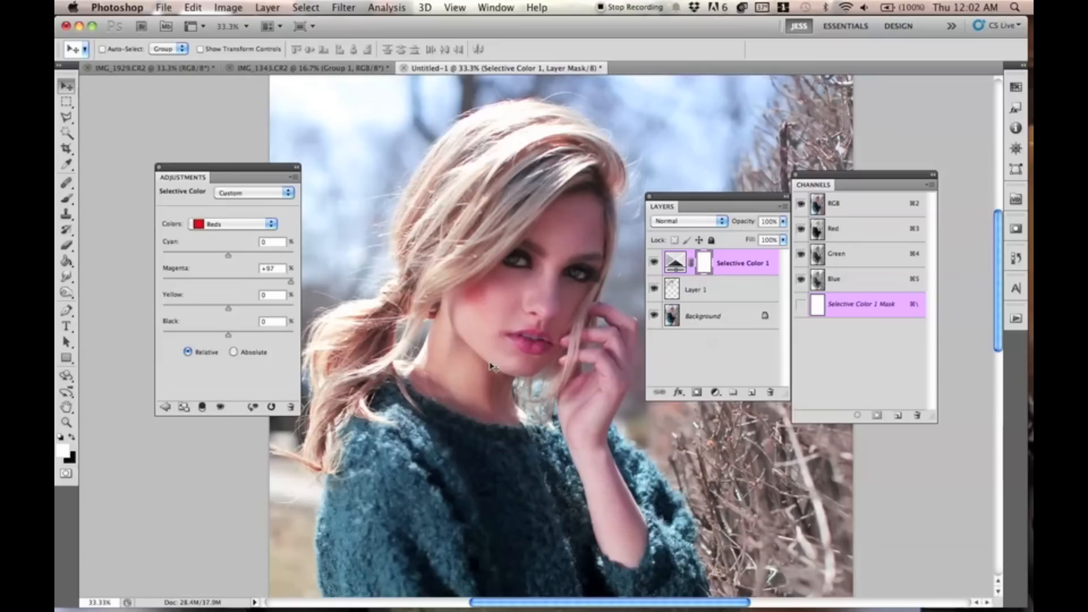
{"action": "key", "text": "super+z"}
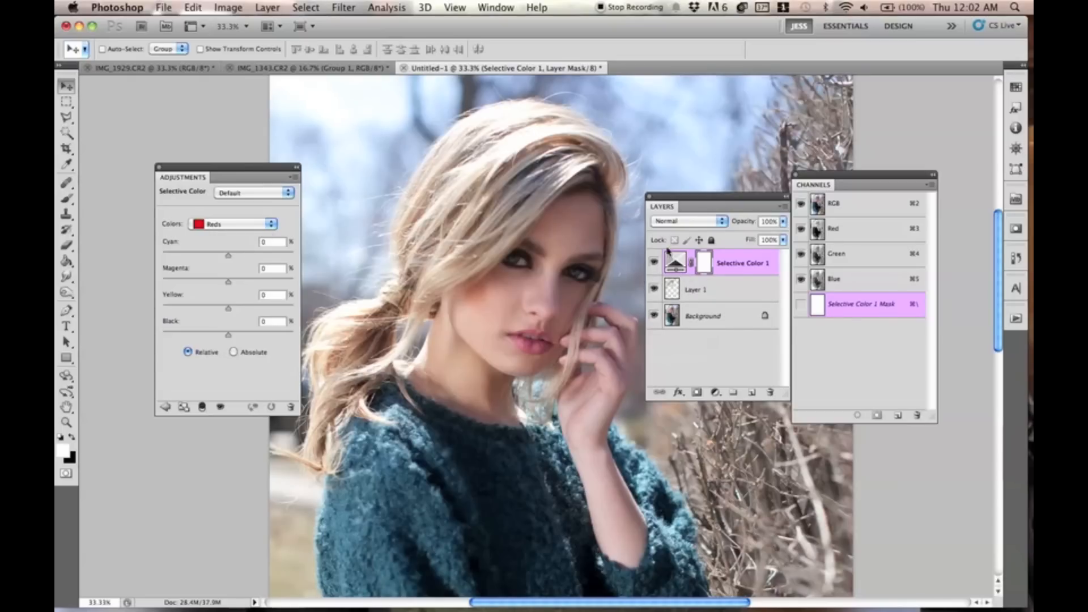
Clip the Selective Color adjustment to the hair layer and set Yellow to +6% for the Neutrals
{"action": "left_click", "coordinate": [679, 276], "text": "alt"}
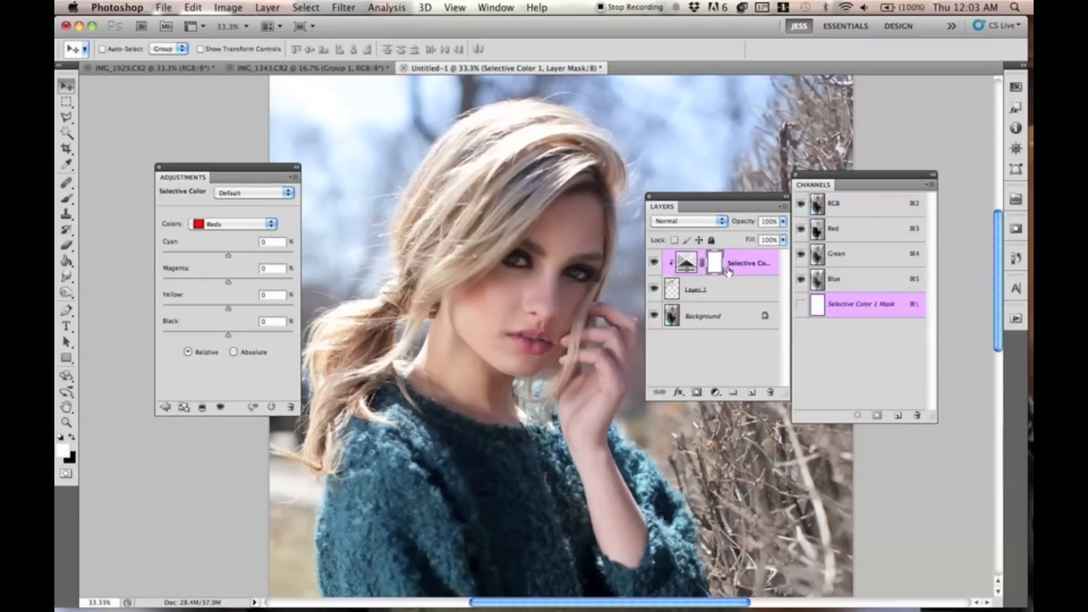
{"action": "left_click", "coordinate": [225, 226]}
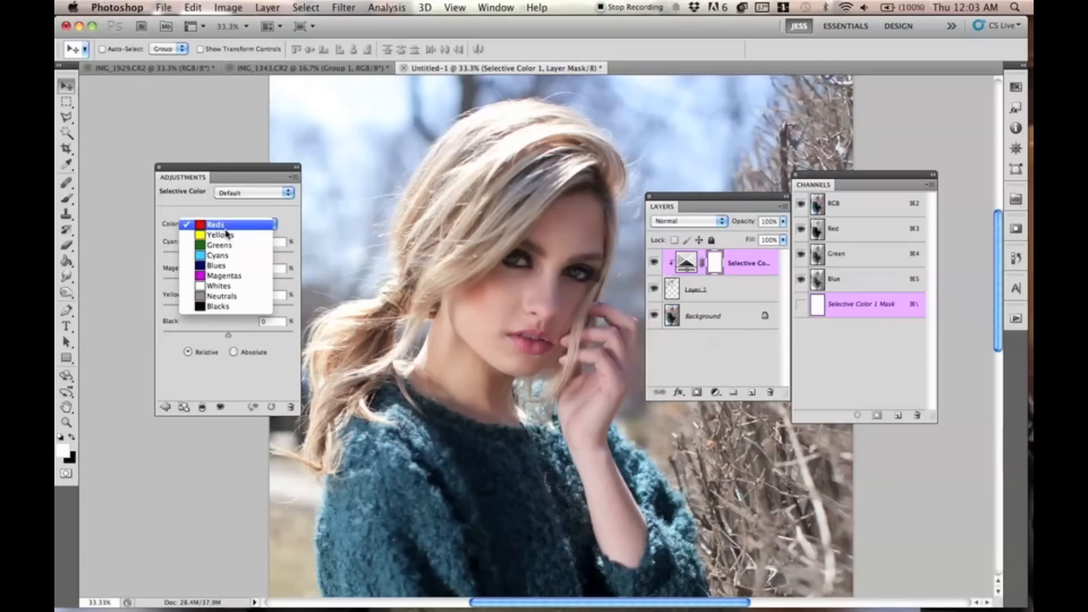
{"action": "left_click", "coordinate": [237, 298]}
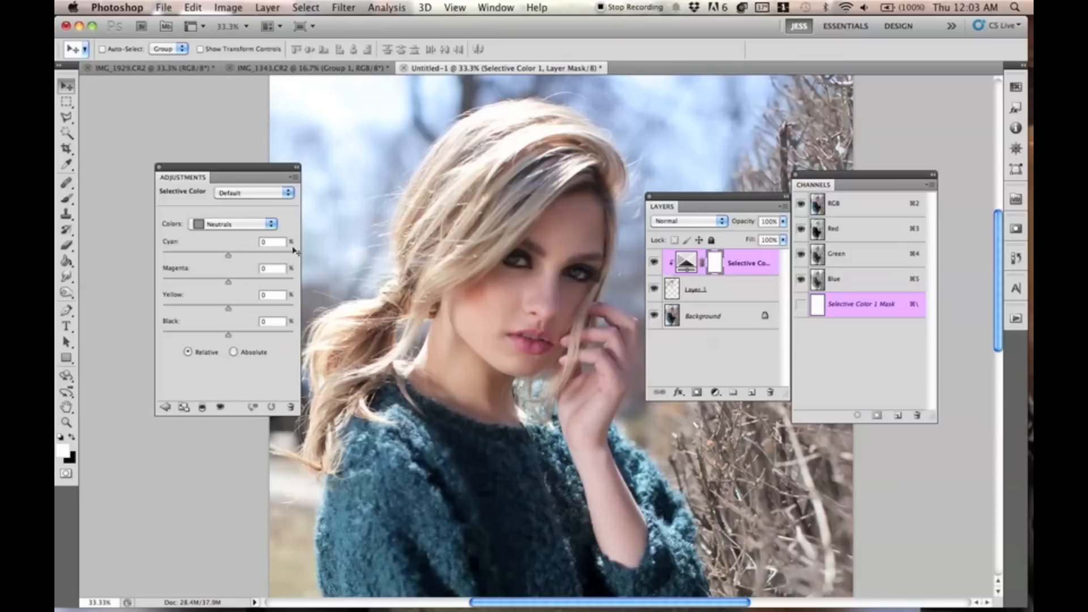
{"action": "left_click_drag", "start_coordinate": [228, 309], "coordinate": [143, 316]}
{"action": "key", "text": "super+z"}
{"action": "left_click_drag", "start_coordinate": [228, 308], "coordinate": [286, 295]}
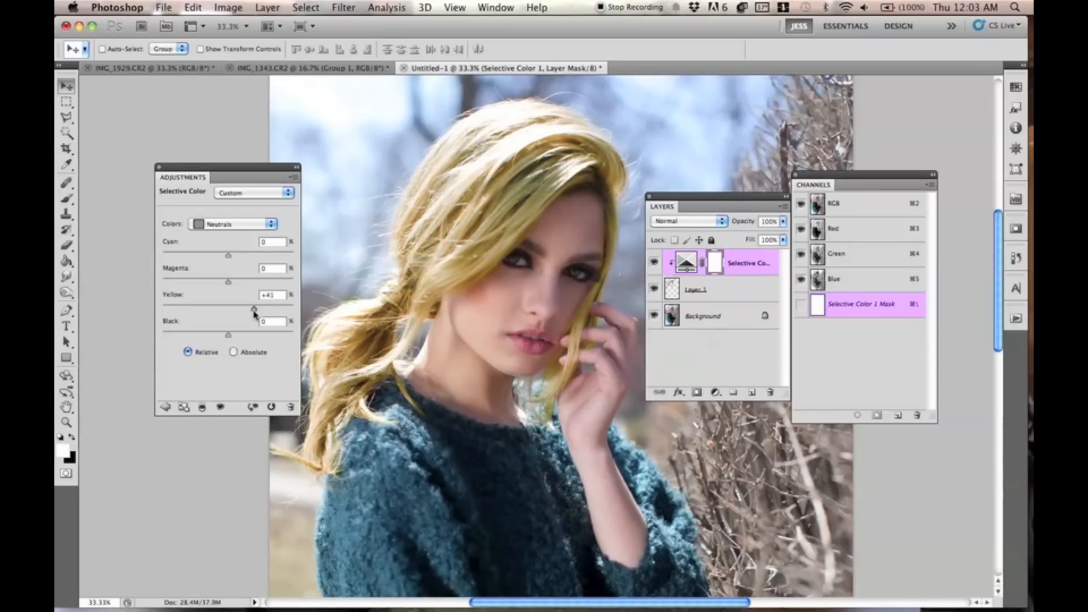
{"action": "left_click", "coordinate": [231, 309]}
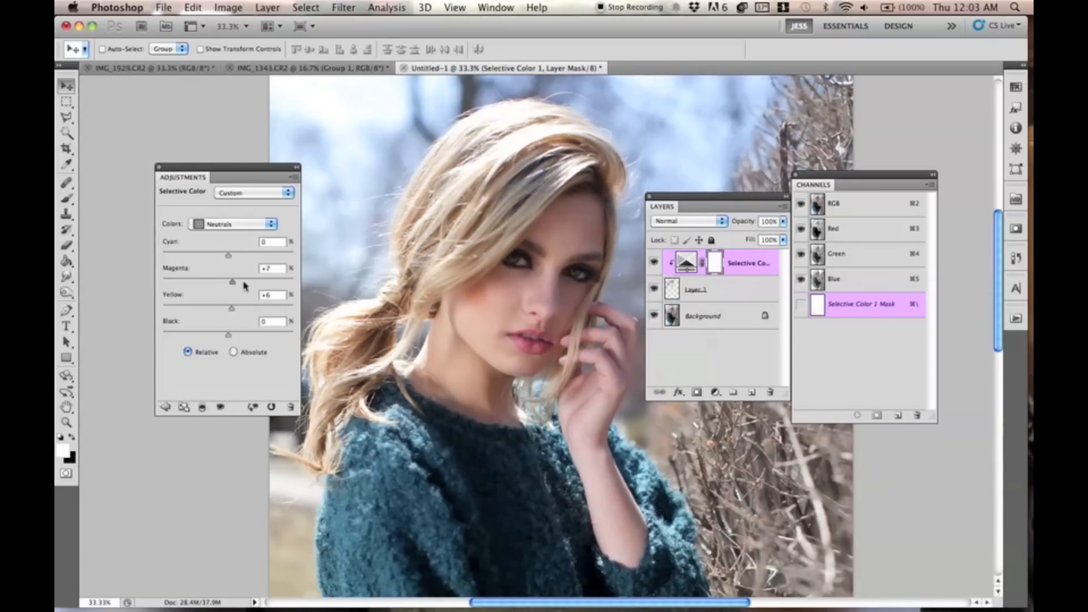
Turn the hair blue by setting the Neutrals to Cyan +76%, Magenta +41% and Black +6%
{"action": "left_click_drag", "start_coordinate": [228, 282], "coordinate": [262, 256]}
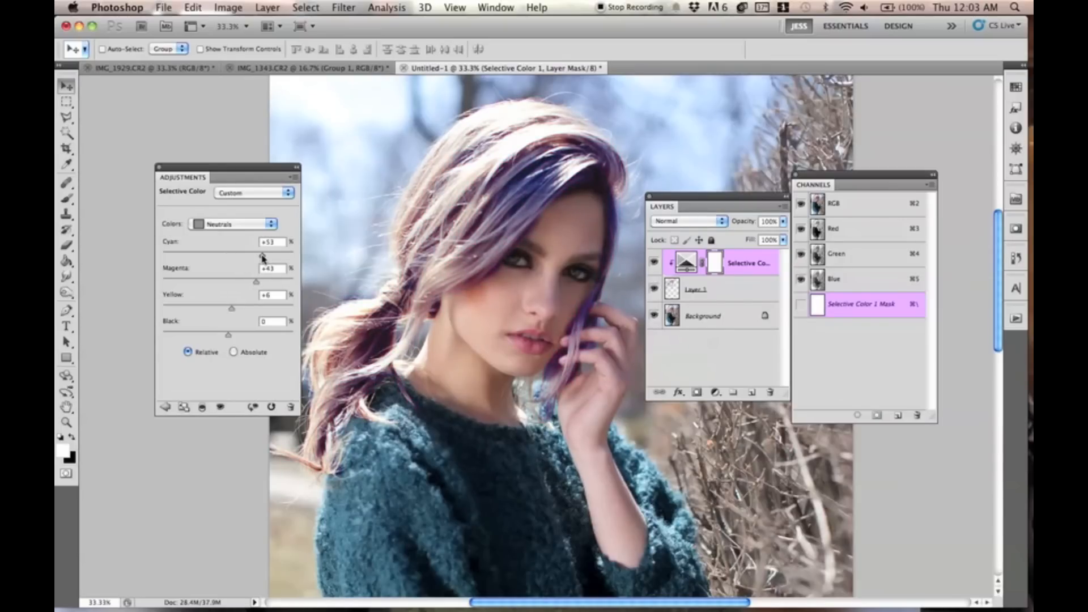
{"action": "left_click_drag", "start_coordinate": [276, 258], "coordinate": [249, 256]}
{"action": "mouse_move", "coordinate": [228, 335]}
{"action": "left_mouse_down"}
{"action": "mouse_move", "coordinate": [267, 334]}
{"action": "mouse_move", "coordinate": [243, 336]}
{"action": "mouse_move", "coordinate": [266, 336]}
{"action": "mouse_move", "coordinate": [247, 335]}
{"action": "mouse_move", "coordinate": [247, 309]}
{"action": "mouse_move", "coordinate": [231, 309]}
{"action": "mouse_move", "coordinate": [228, 338]}
{"action": "left_mouse_up"}
{"action": "left_click_drag", "start_coordinate": [272, 258], "coordinate": [255, 284]}
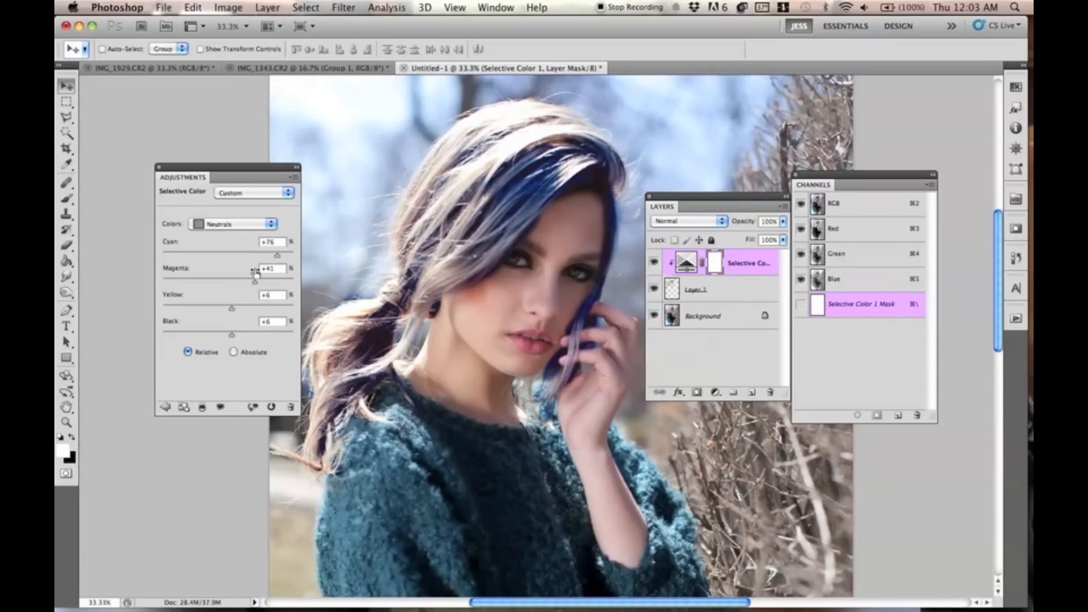
Add a Hue/Saturation adjustment layer above the Selective Color layer and clip it to the hair
{"action": "key", "text": "super+minus"}
{"action": "left_click_drag", "start_coordinate": [459, 345], "coordinate": [425, 297]}
{"action": "left_click", "coordinate": [267, 8]}
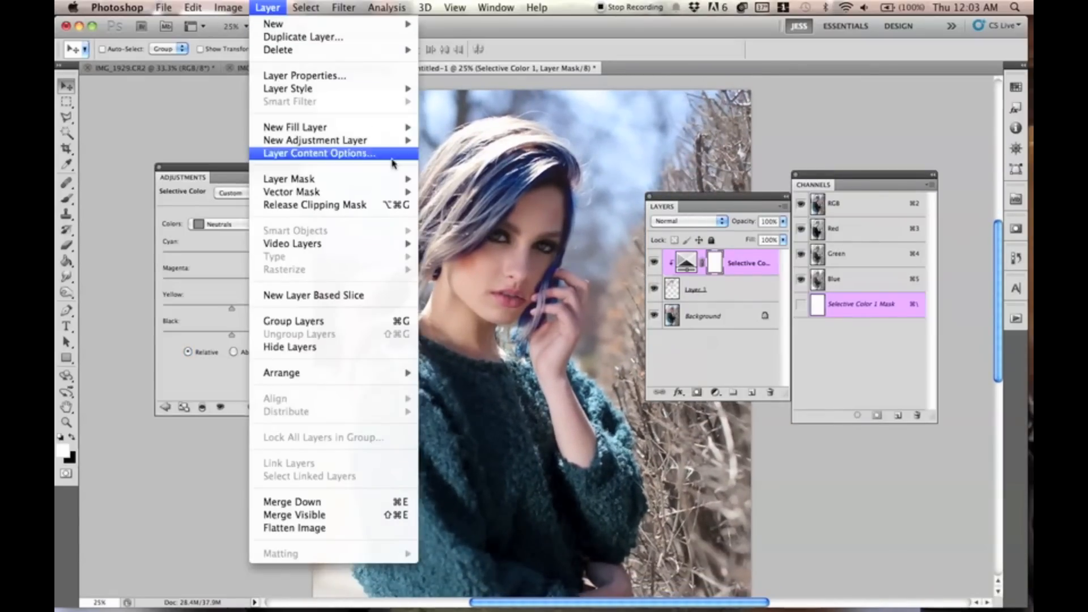
{"action": "mouse_move", "coordinate": [391, 140]}
{"action": "left_click", "coordinate": [479, 209]}
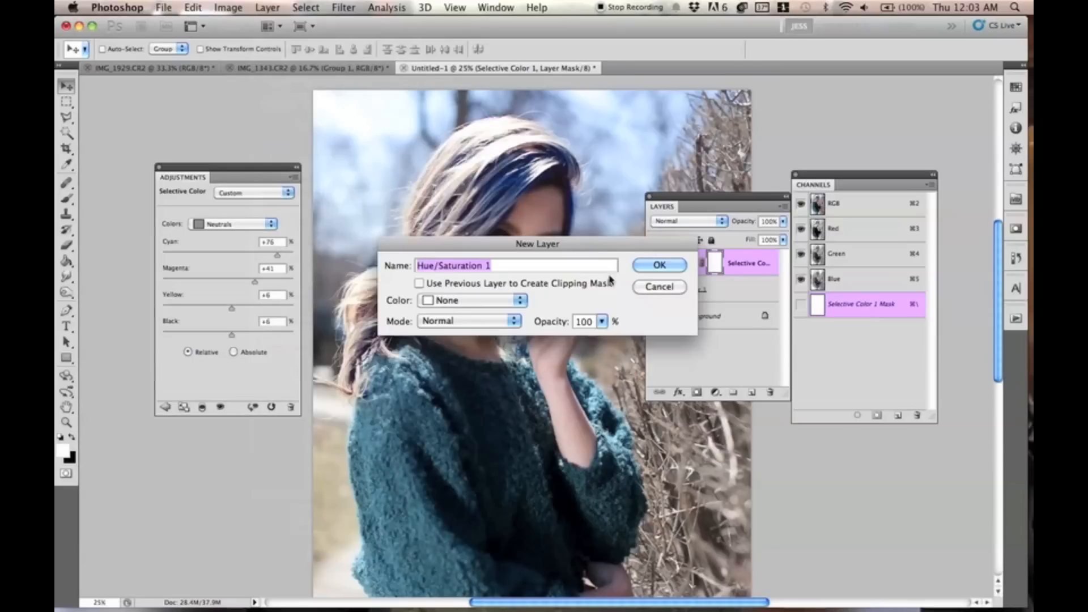
{"action": "left_click", "coordinate": [653, 266]}
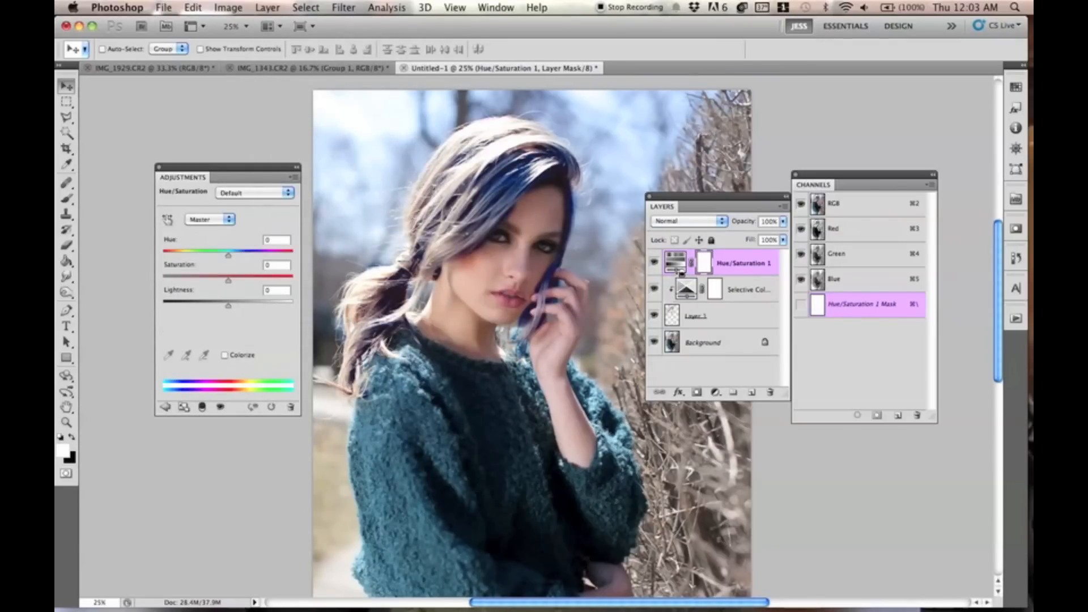
{"action": "left_click", "coordinate": [680, 277], "text": "alt"}
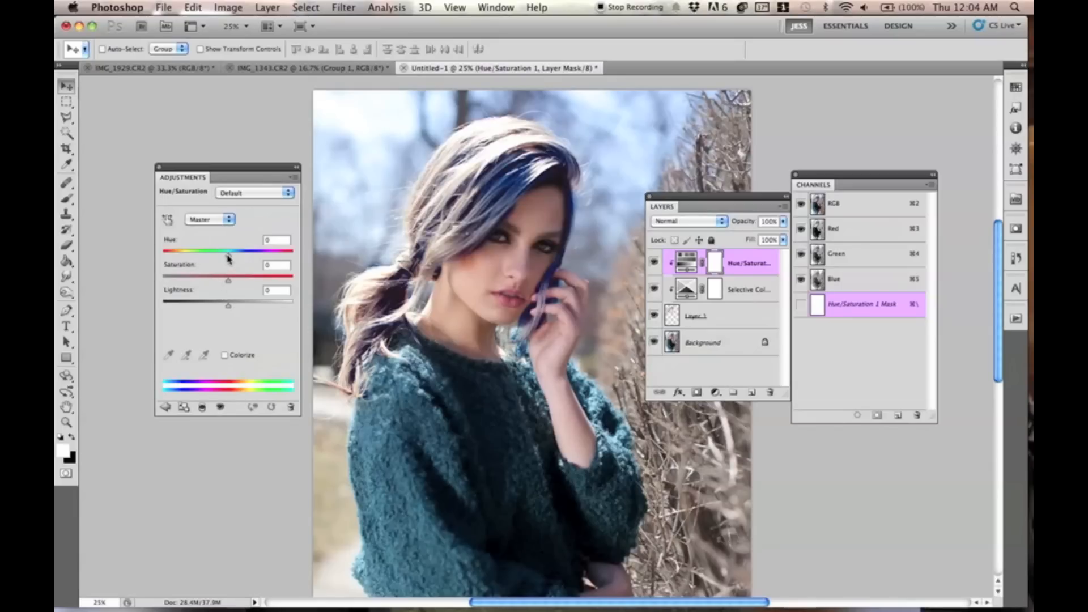
Colorize the hair in the Hue/Saturation adjustment with hue 53, saturation 17 and lightness -9
{"action": "left_click_drag", "start_coordinate": [227, 254], "coordinate": [199, 264]}
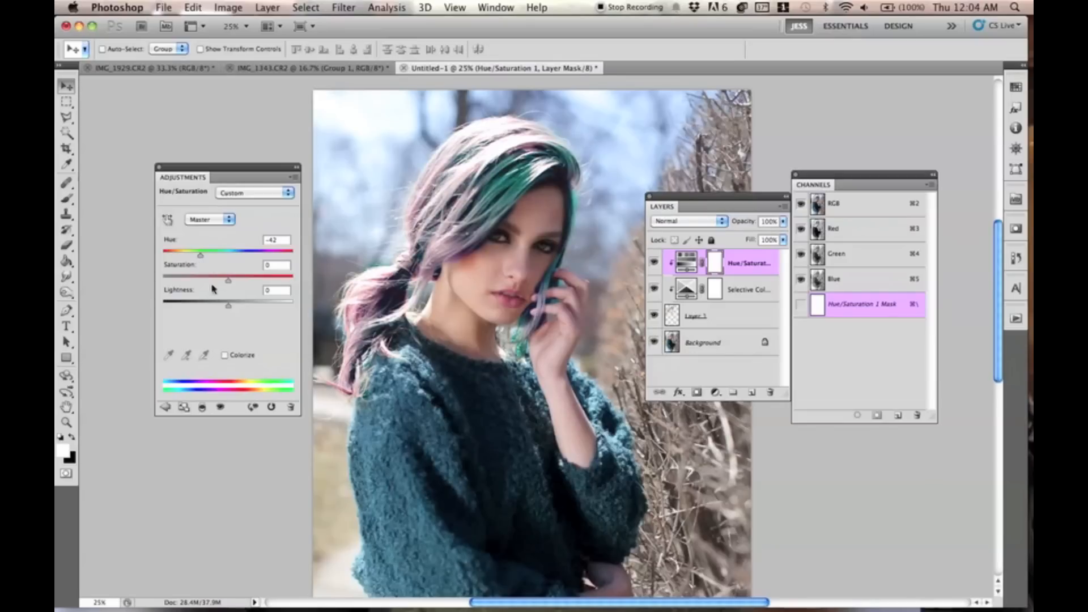
{"action": "left_click", "coordinate": [225, 355]}
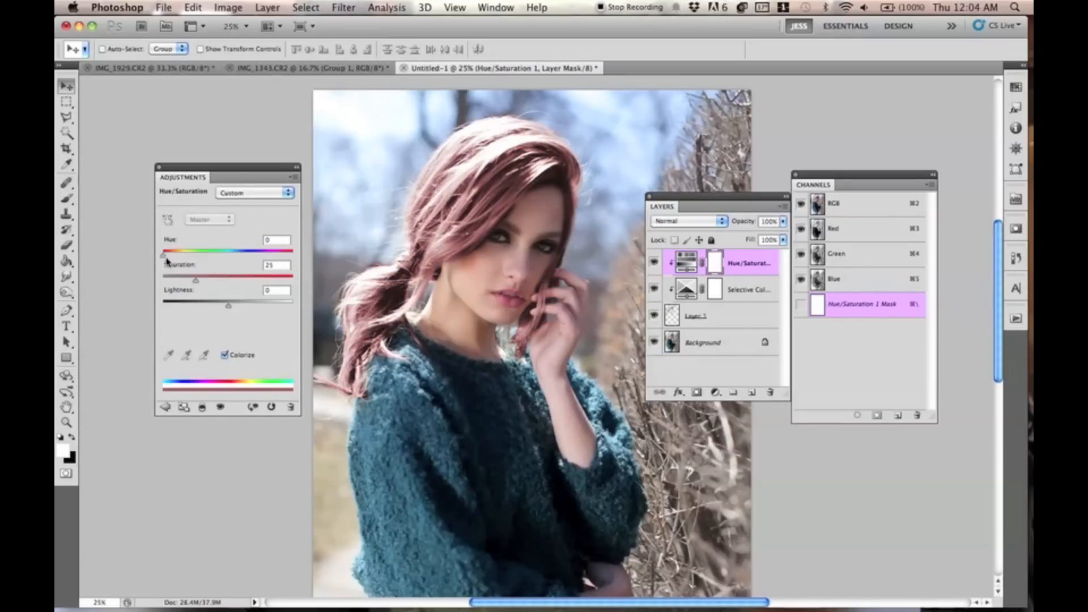
{"action": "left_click_drag", "start_coordinate": [165, 256], "coordinate": [196, 256]}
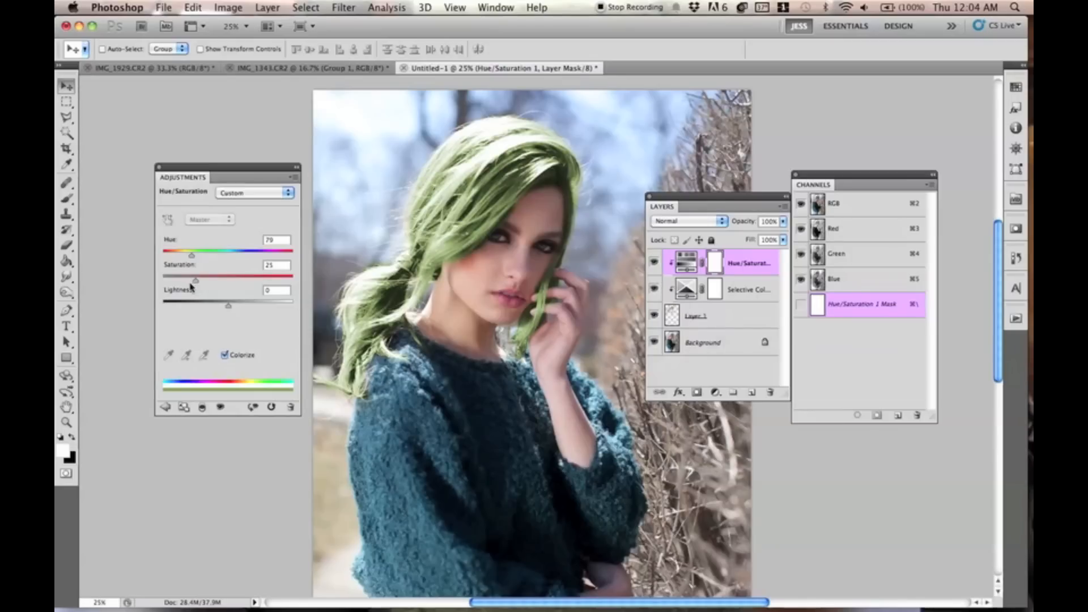
{"action": "left_click_drag", "start_coordinate": [191, 282], "coordinate": [182, 256]}
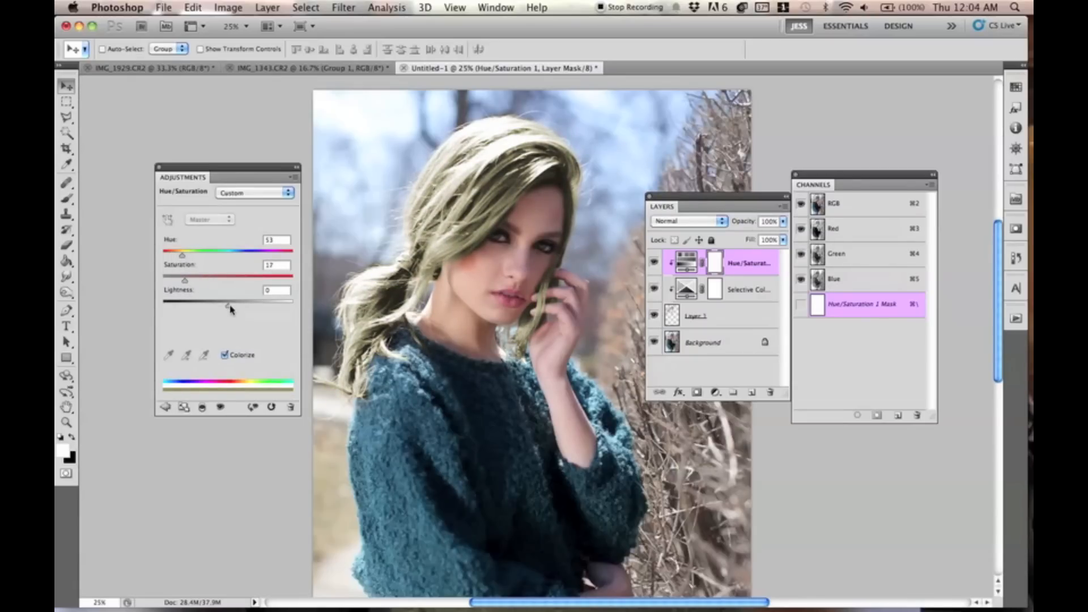
{"action": "left_click_drag", "start_coordinate": [230, 307], "coordinate": [225, 311]}
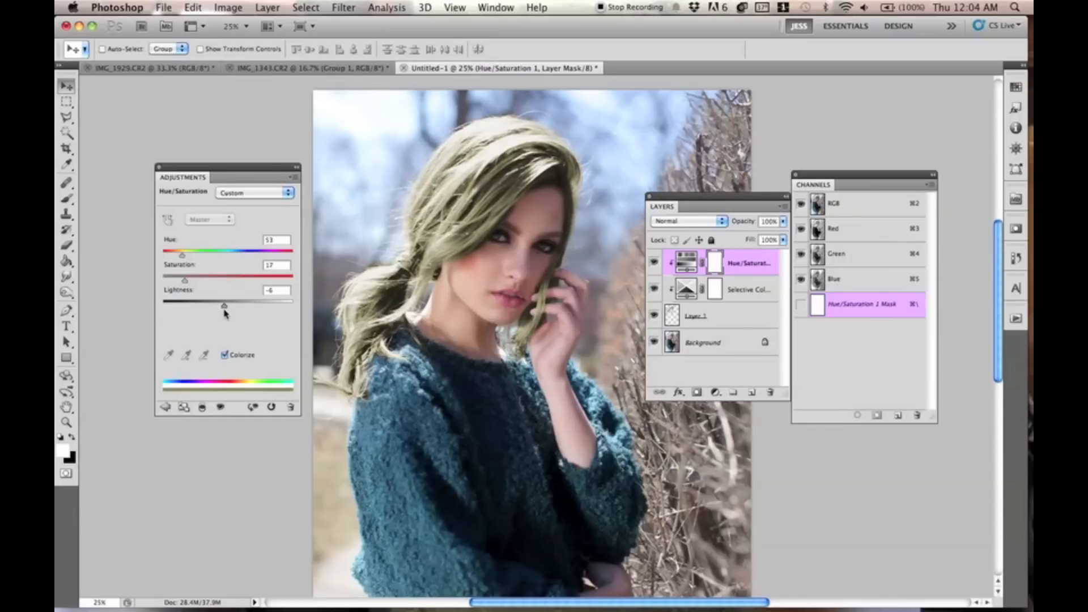
{"action": "left_click_drag", "start_coordinate": [225, 313], "coordinate": [222, 314]}
Shift the colorized hair's hue to purple at 285 and lower its saturation slightly for a muted tone
{"action": "left_click_drag", "start_coordinate": [182, 255], "coordinate": [266, 258]}
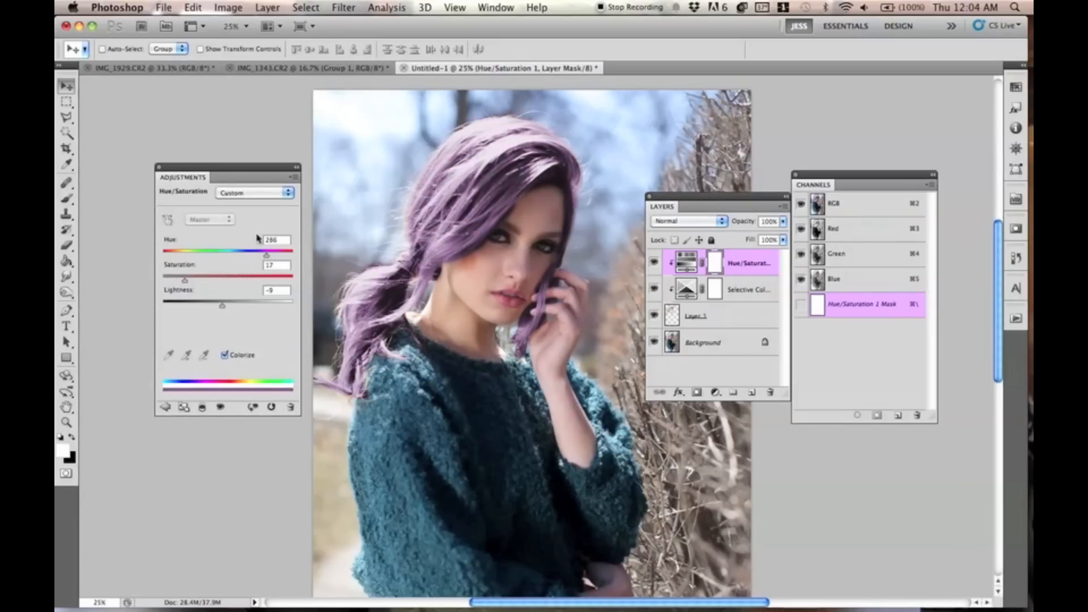
{"action": "key", "text": "super+minus"}
{"action": "key", "text": "super+plus"}
{"action": "left_click_drag", "start_coordinate": [392, 175], "coordinate": [411, 280]}
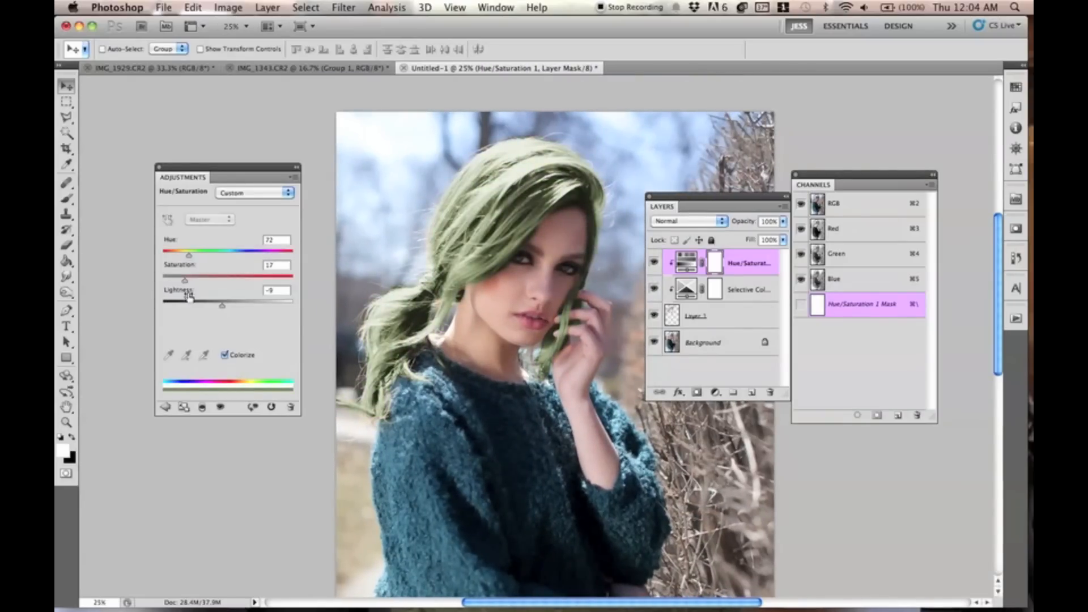
{"action": "left_click_drag", "start_coordinate": [184, 280], "coordinate": [267, 257]}
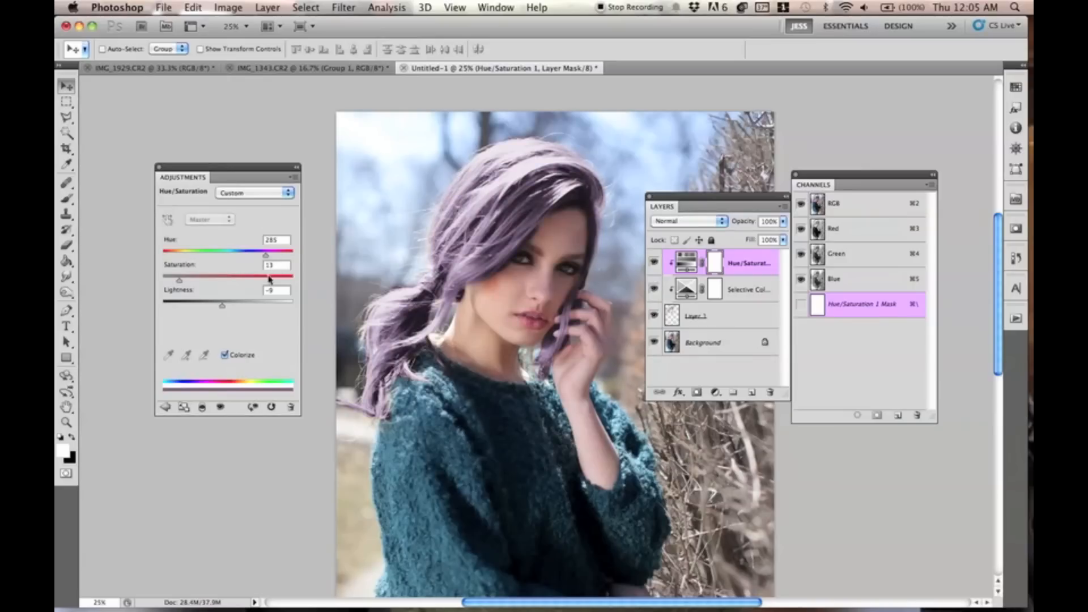
{"action": "left_click_drag", "start_coordinate": [187, 283], "coordinate": [179, 284]}
{"action": "left_click_drag", "start_coordinate": [175, 283], "coordinate": [178, 285]}
Add a Curves adjustment layer on top, brighten the midtones with a point at input 148, output 168, and compare before and after
{"action": "left_click", "coordinate": [267, 7]}
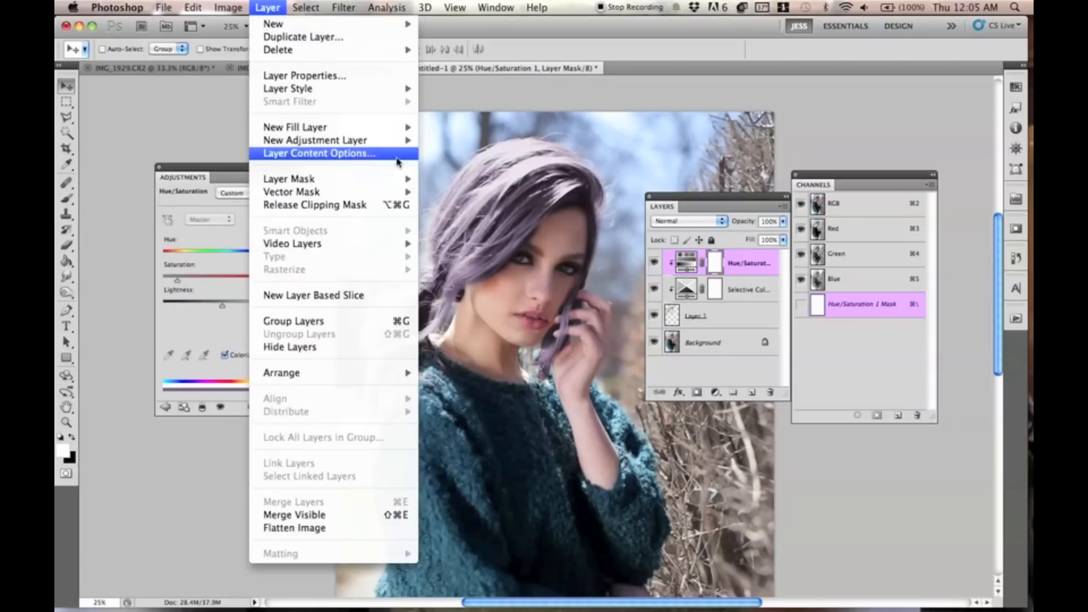
{"action": "mouse_move", "coordinate": [410, 142]}
{"action": "left_click", "coordinate": [453, 165]}
{"action": "key", "text": "Return"}
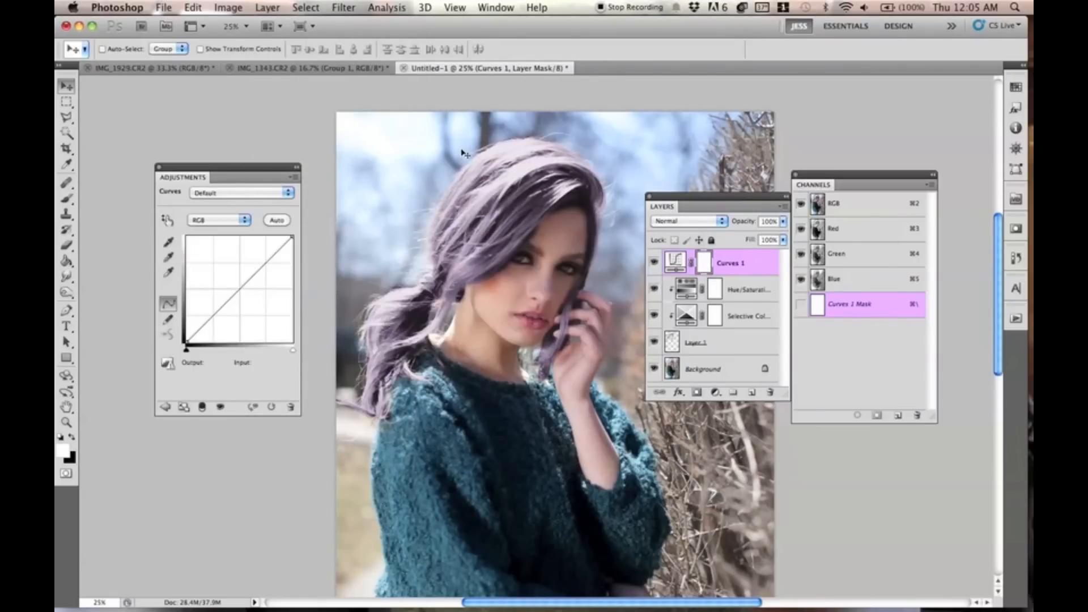
{"action": "left_click_drag", "start_coordinate": [214, 316], "coordinate": [248, 273]}
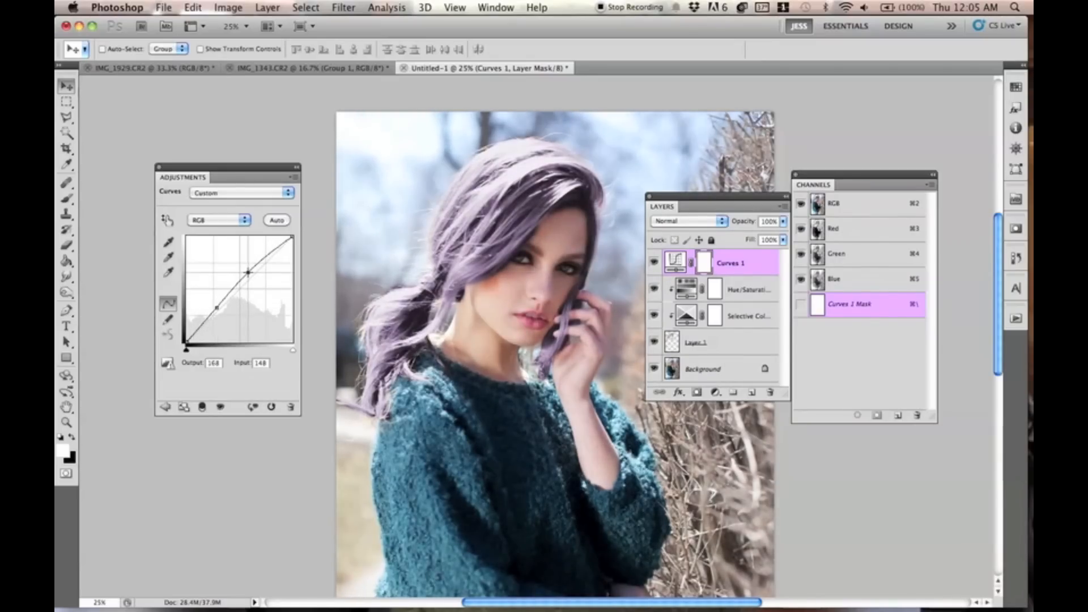
{"action": "left_click", "coordinate": [654, 262]}
{"action": "left_click", "coordinate": [653, 262]}
{"action": "scroll", "coordinate": [640, 339], "scroll_direction": "down", "scroll_amount": 3}
{"action": "scroll", "coordinate": [641, 338], "scroll_direction": "right", "scroll_amount": 3}
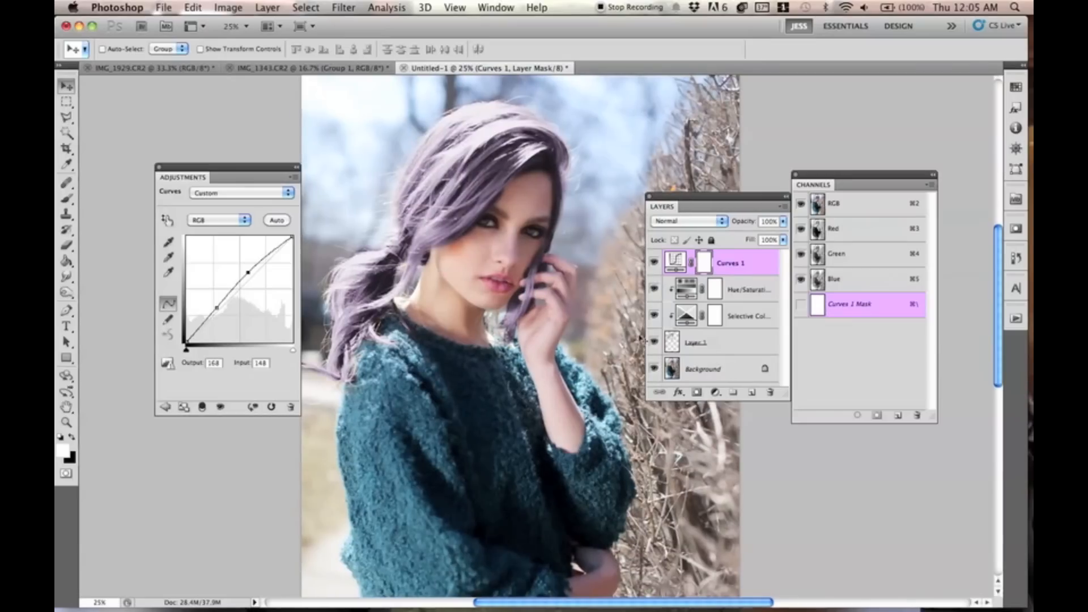
Set Black to +23% for the Neutrals in the hair's Selective Color adjustment
{"action": "left_click", "coordinate": [687, 321]}
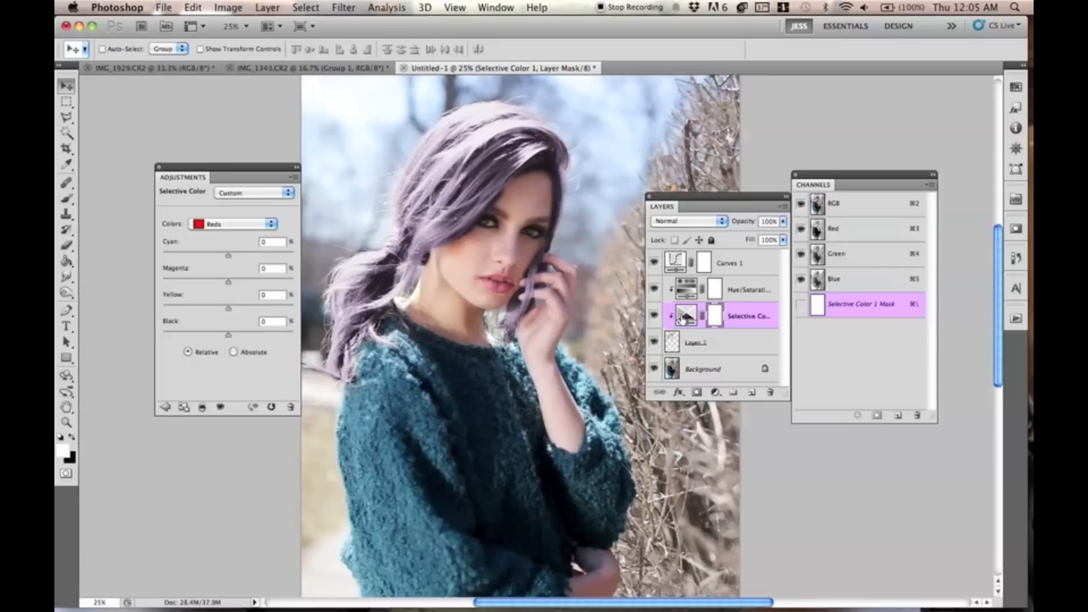
{"action": "left_click", "coordinate": [235, 226]}
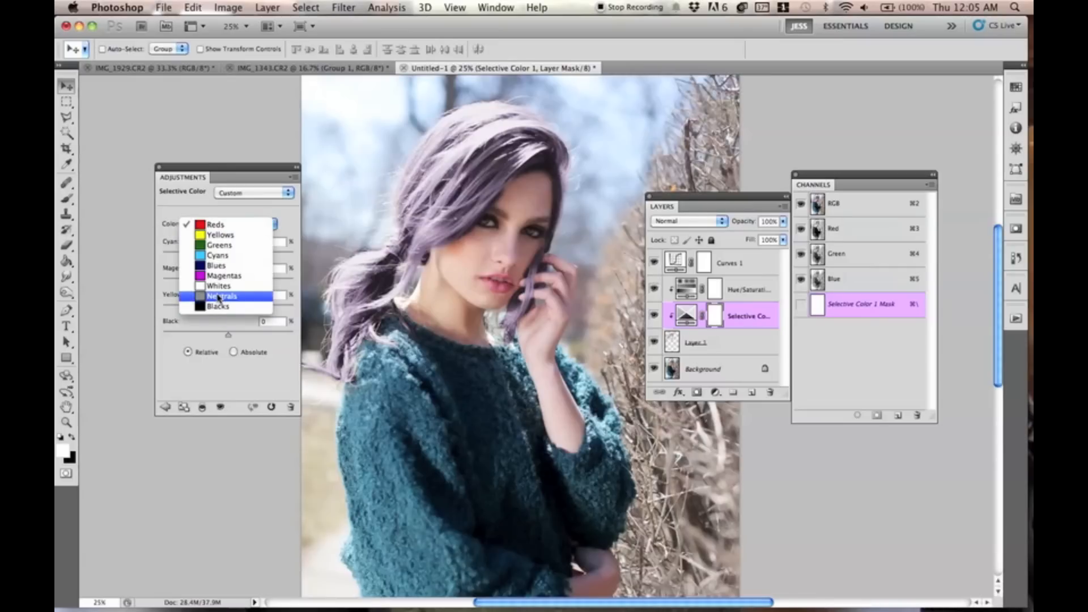
{"action": "left_click", "coordinate": [220, 296]}
{"action": "left_click_drag", "start_coordinate": [231, 309], "coordinate": [242, 334]}
{"action": "key", "text": "super+z"}
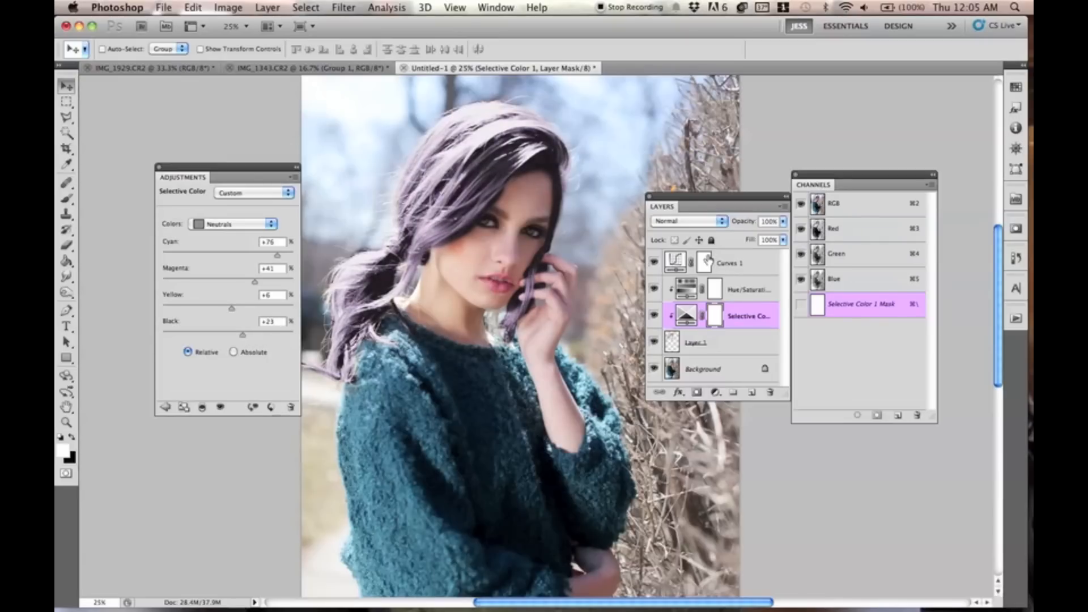
Try a green hue of 68 in the hair's Hue/Saturation adjustment, and undo the hue change
{"action": "left_click", "coordinate": [742, 290]}
{"action": "mouse_move", "coordinate": [177, 282]}
{"action": "left_mouse_down"}
{"action": "mouse_move", "coordinate": [166, 286]}
{"action": "mouse_move", "coordinate": [177, 281]}
{"action": "left_mouse_up"}
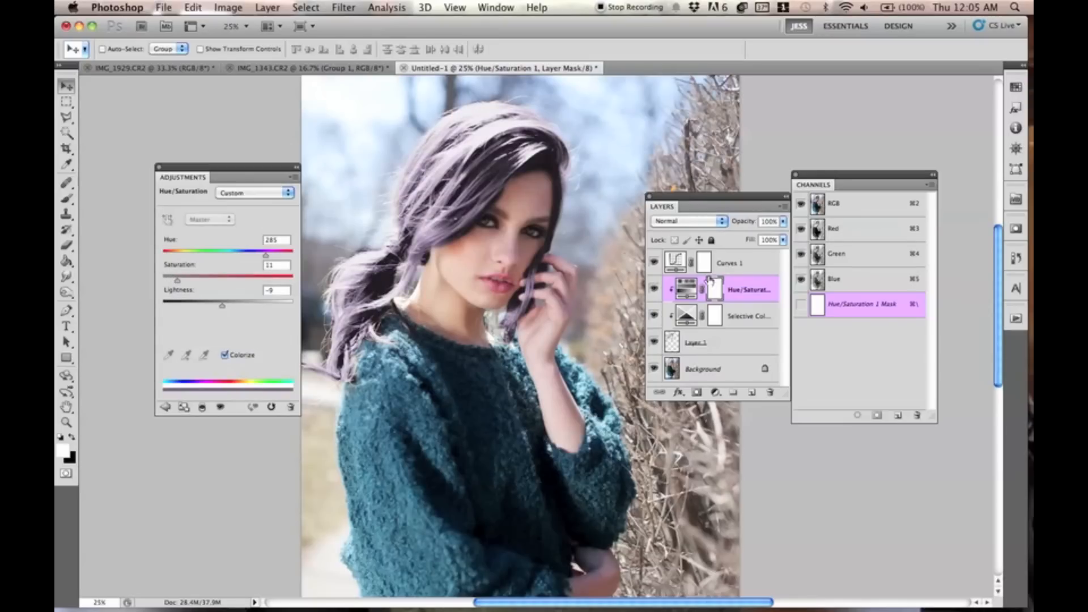
{"action": "left_click_drag", "start_coordinate": [240, 258], "coordinate": [188, 258]}
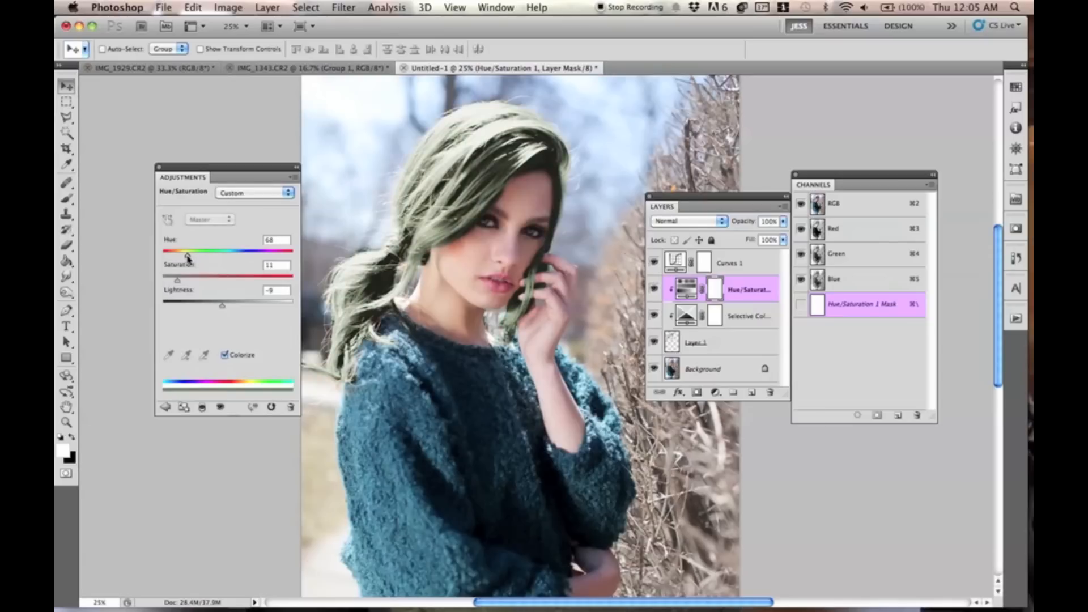
{"action": "key", "text": "super+z"}
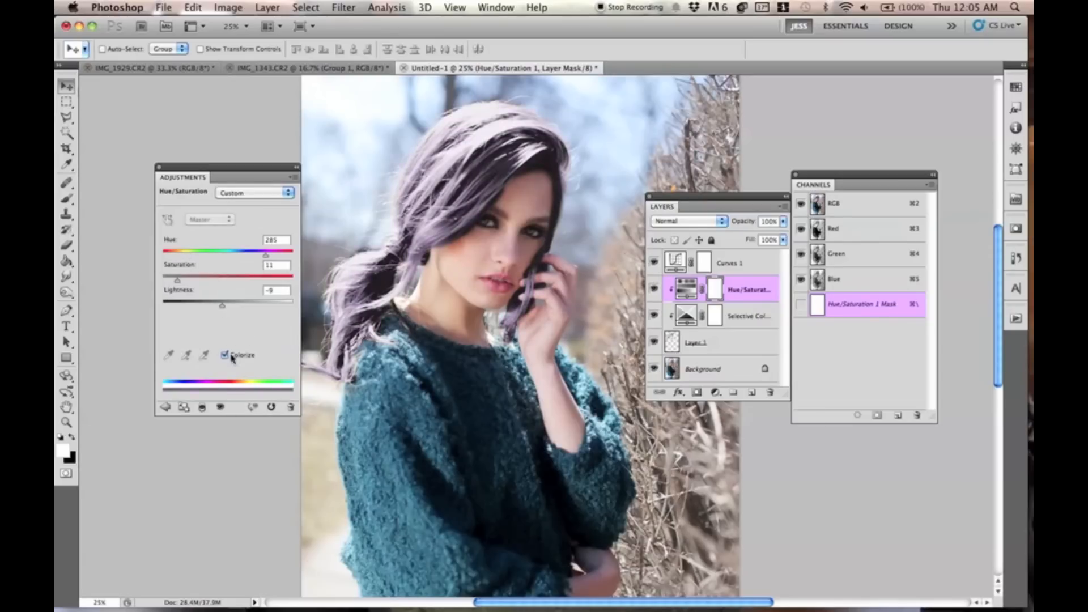
In the hair's Selective Color adjustment, set the Neutrals to Cyan +12%, Magenta +61%, Yellow +37% and Black -17%
{"action": "key", "text": "alt+bracketleft"}
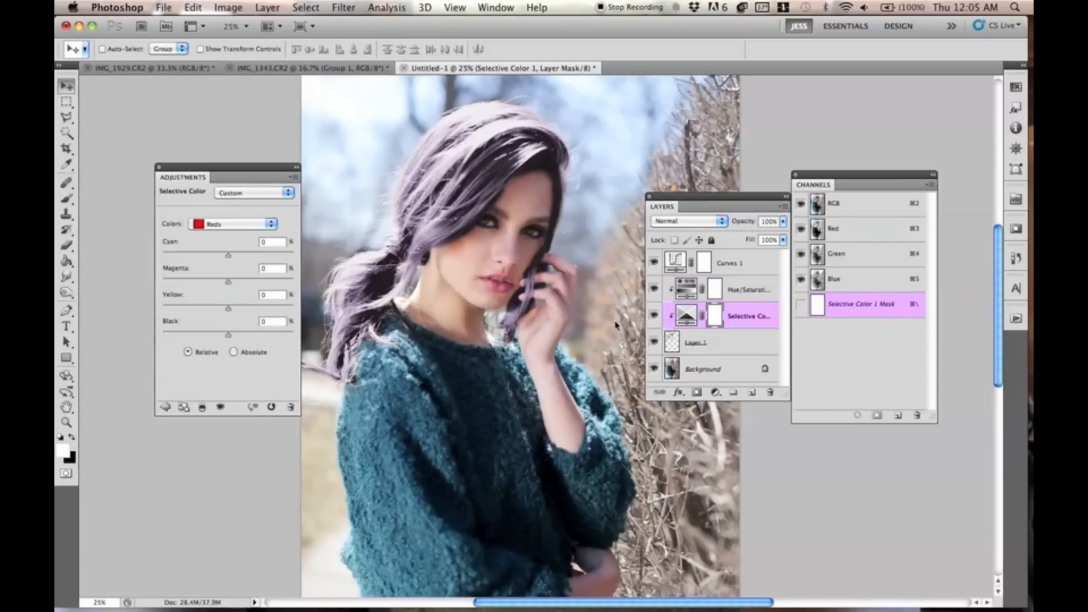
{"action": "left_click", "coordinate": [230, 224]}
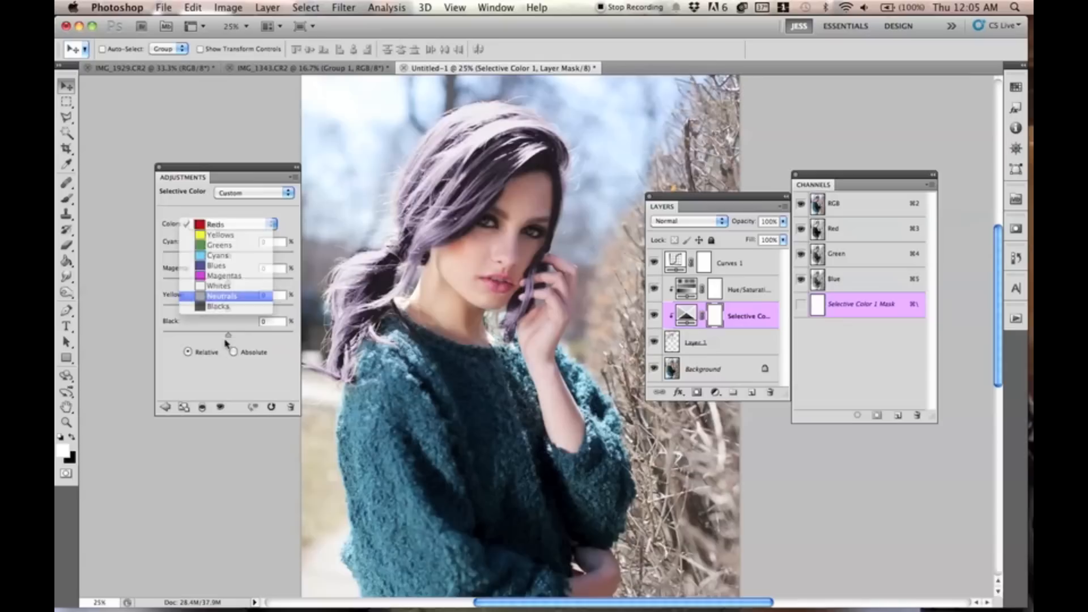
{"action": "left_click", "coordinate": [229, 307]}
{"action": "left_click_drag", "start_coordinate": [229, 337], "coordinate": [238, 255]}
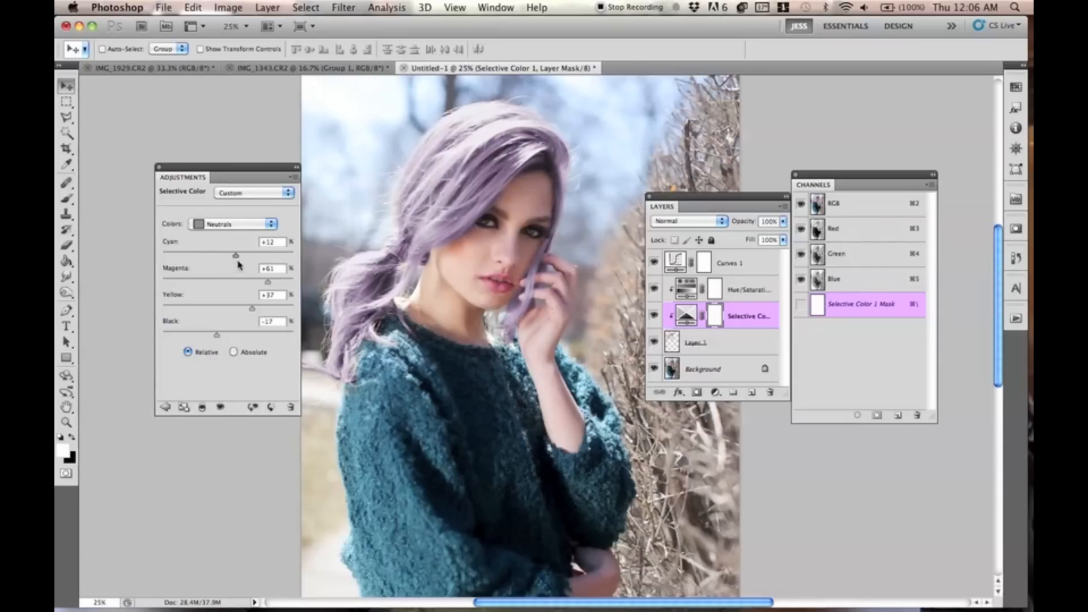
Hide the Hue/Saturation layer, fine-tune the Neutrals in the Selective Color adjustment, and show the Hue/Saturation layer again
{"action": "left_click", "coordinate": [655, 289]}
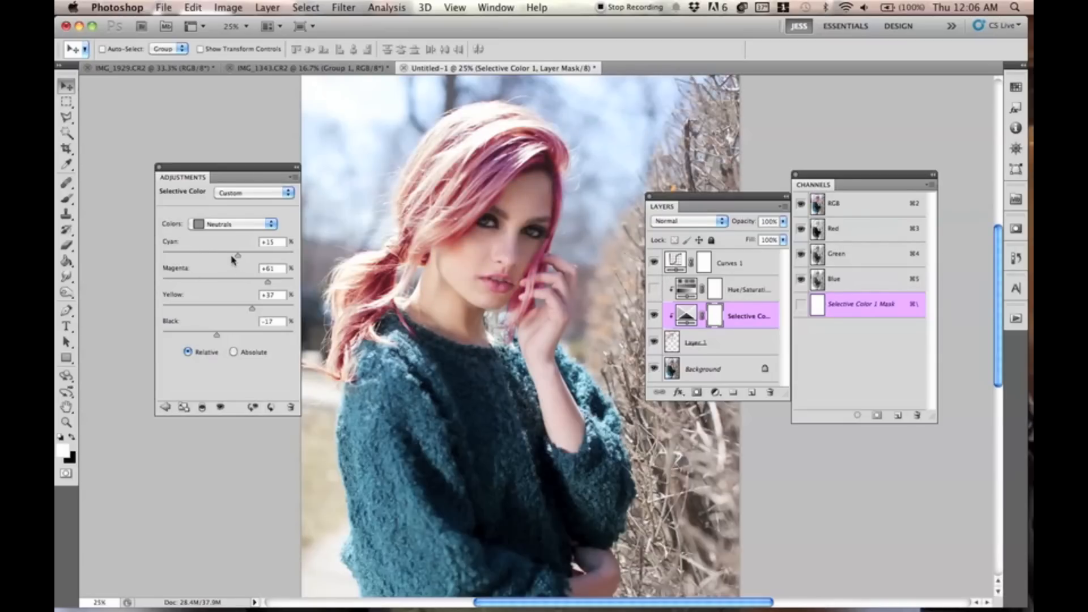
{"action": "mouse_move", "coordinate": [234, 258]}
{"action": "left_mouse_down"}
{"action": "mouse_move", "coordinate": [204, 260]}
{"action": "mouse_move", "coordinate": [250, 258]}
{"action": "left_mouse_up"}
{"action": "left_click_drag", "start_coordinate": [215, 310], "coordinate": [270, 290]}
{"action": "left_click", "coordinate": [655, 289]}
Change the Hue/Saturation adjustment layer's blend mode to Color
{"action": "left_click", "coordinate": [681, 296]}
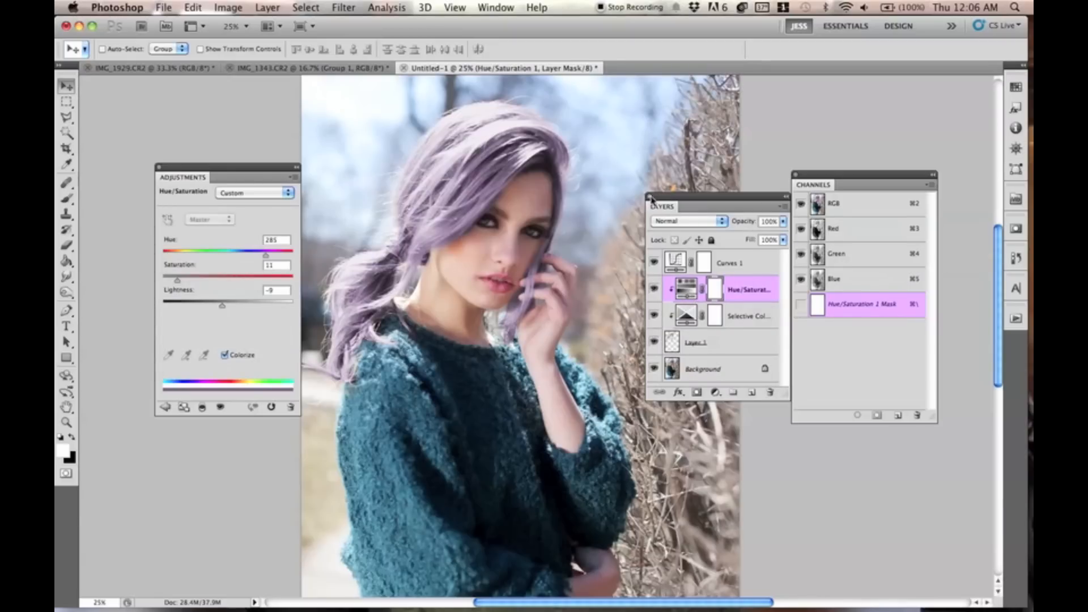
{"action": "left_click", "coordinate": [716, 226]}
{"action": "left_click", "coordinate": [688, 483]}
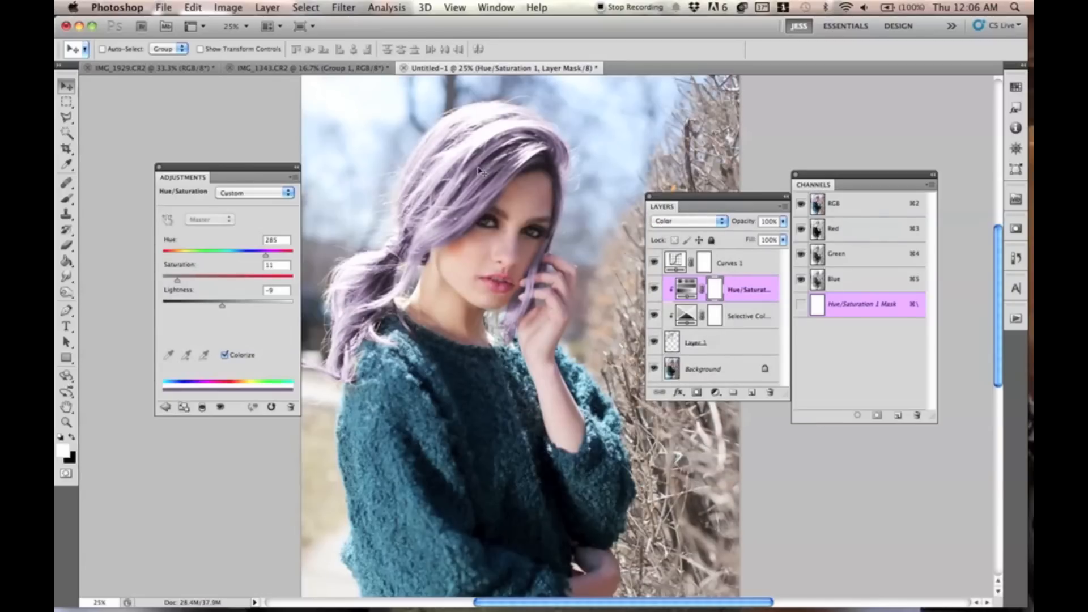
On the Curves 1 layer, set the shadow point to input 70, output 78 and the midtone point to input 148, output 175
{"action": "left_click", "coordinate": [736, 263]}
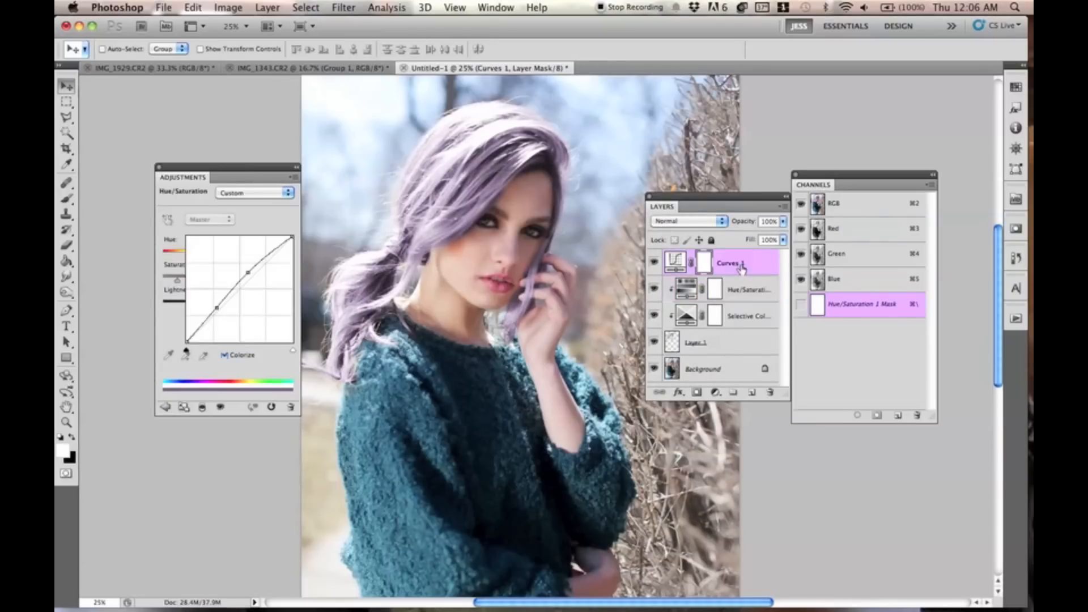
{"action": "left_click", "coordinate": [217, 310]}
{"action": "left_click_drag", "start_coordinate": [217, 311], "coordinate": [216, 310]}
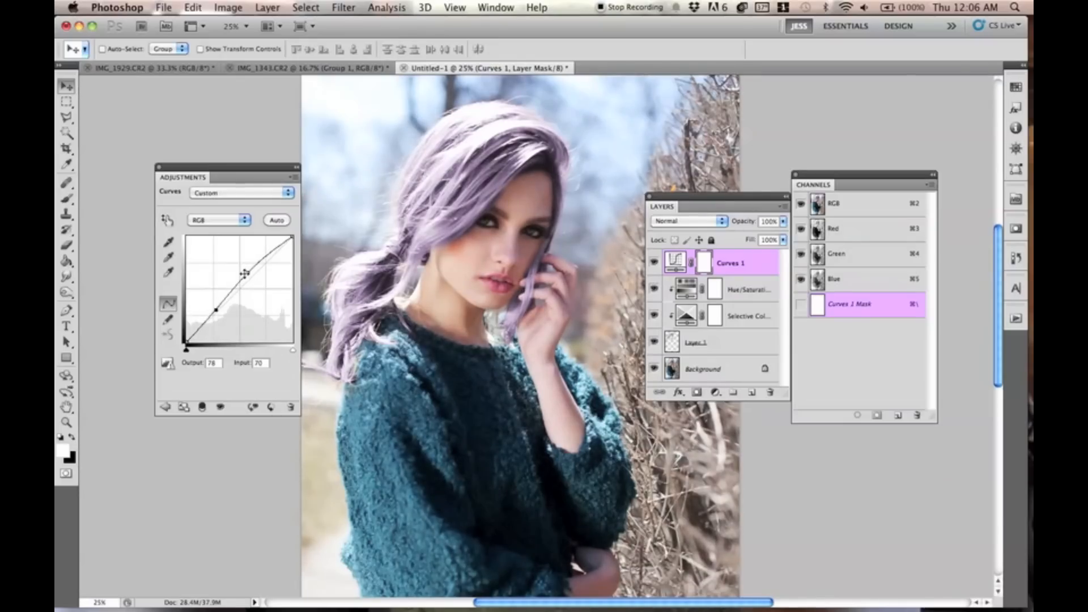
{"action": "left_click_drag", "start_coordinate": [248, 272], "coordinate": [247, 270]}
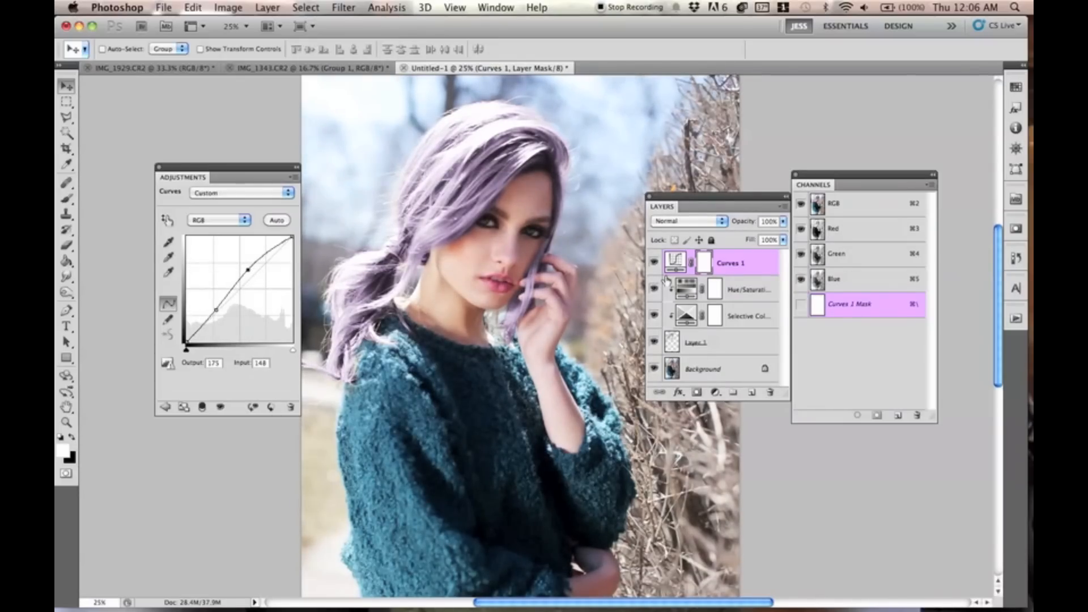
Lower the hair's Hue/Saturation saturation to 9 and compare the image with and without that adjustment
{"action": "left_click", "coordinate": [739, 292]}
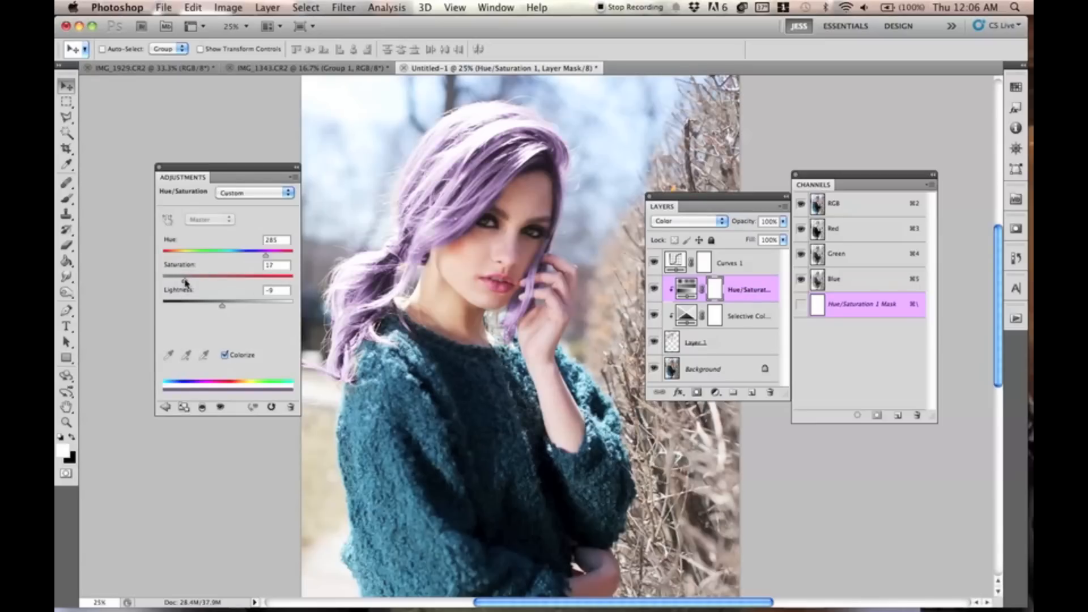
{"action": "left_click_drag", "start_coordinate": [185, 282], "coordinate": [174, 282]}
{"action": "left_click", "coordinate": [653, 290]}
{"action": "left_click", "coordinate": [654, 291]}
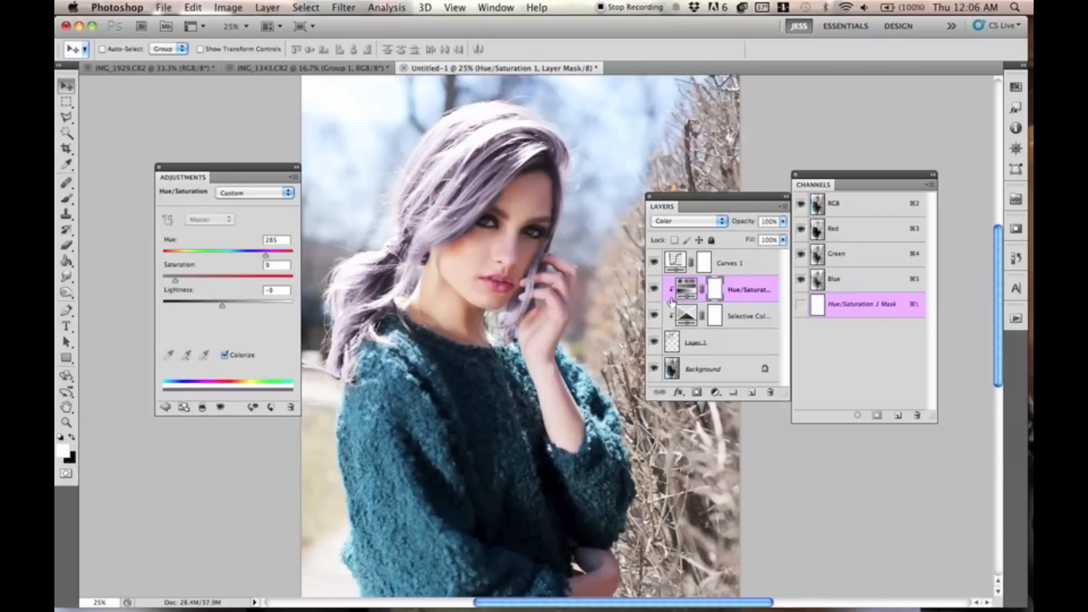
Check the blend modes of the hair adjustments and compare the hair with and without the Selective Color adjustment
{"action": "left_click", "coordinate": [673, 224]}
{"action": "left_click", "coordinate": [670, 221]}
{"action": "left_click", "coordinate": [688, 314]}
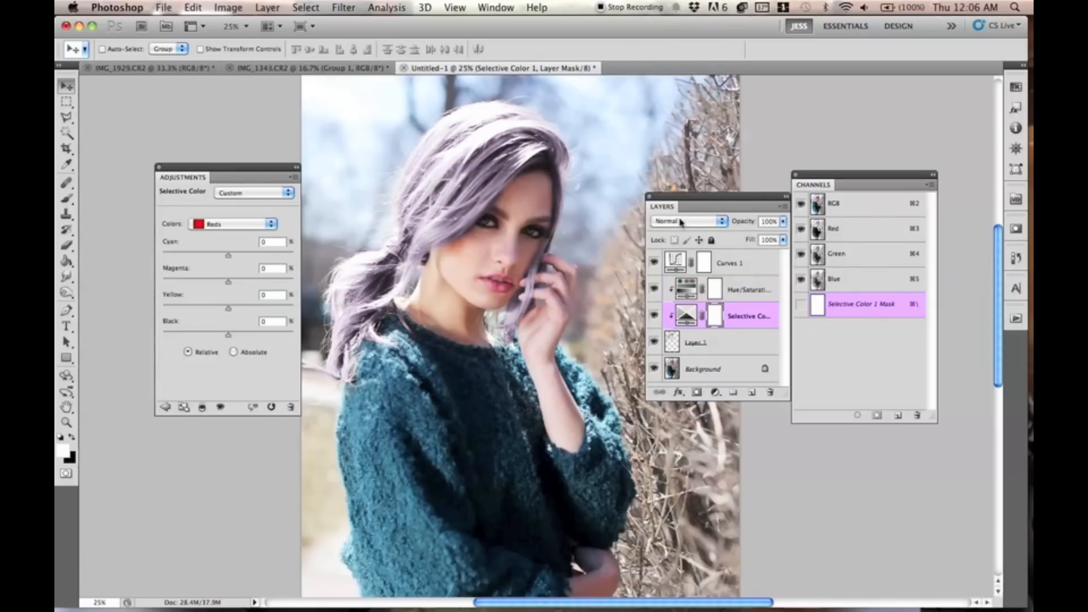
{"action": "left_click", "coordinate": [653, 315]}
{"action": "left_click", "coordinate": [653, 316]}
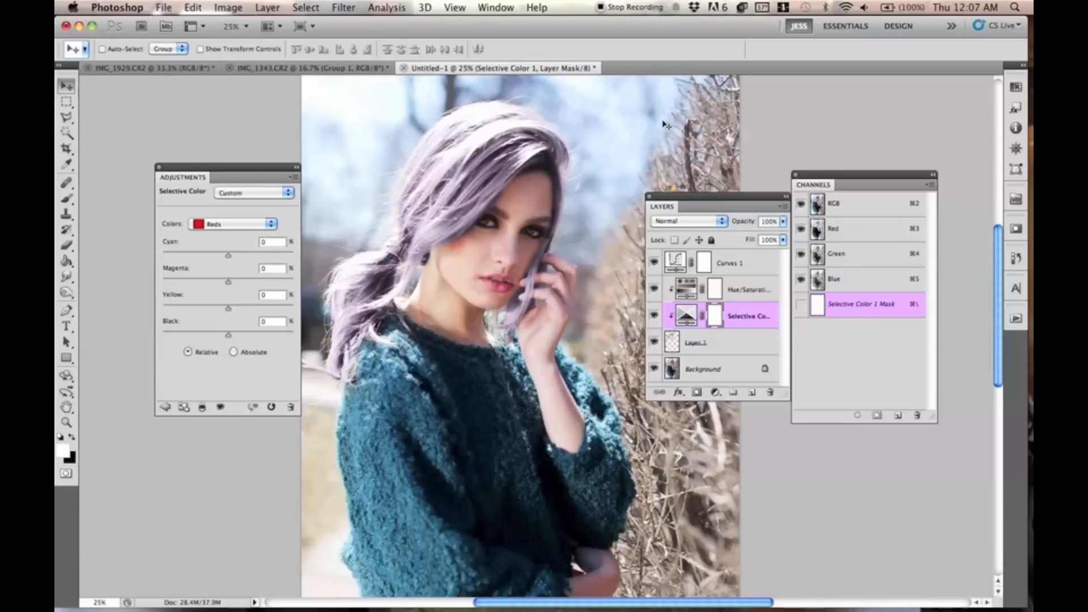
{"action": "left_click_drag", "start_coordinate": [685, 199], "coordinate": [673, 196]}
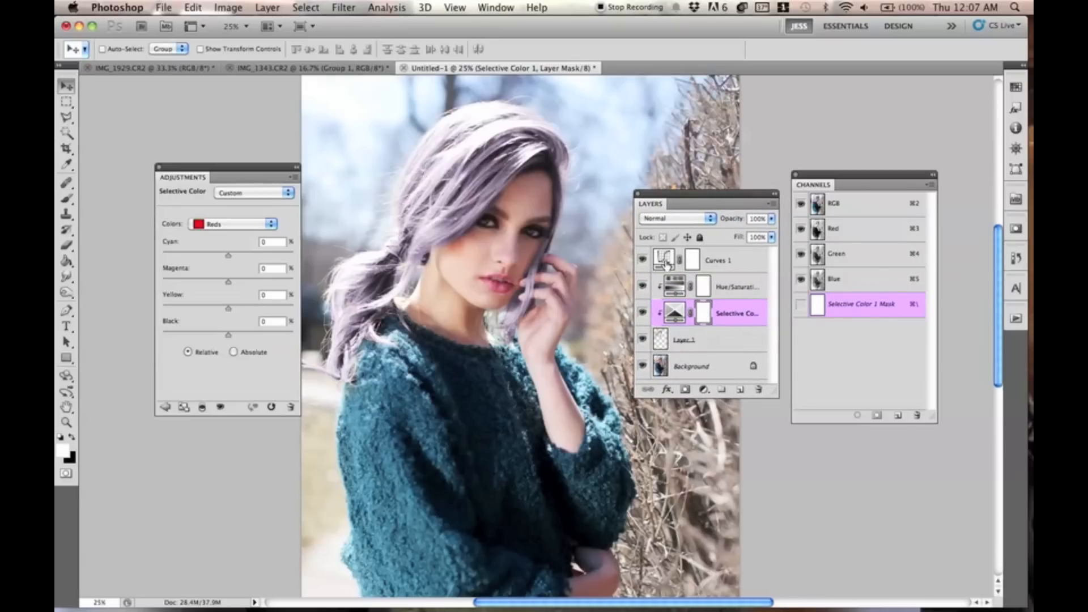